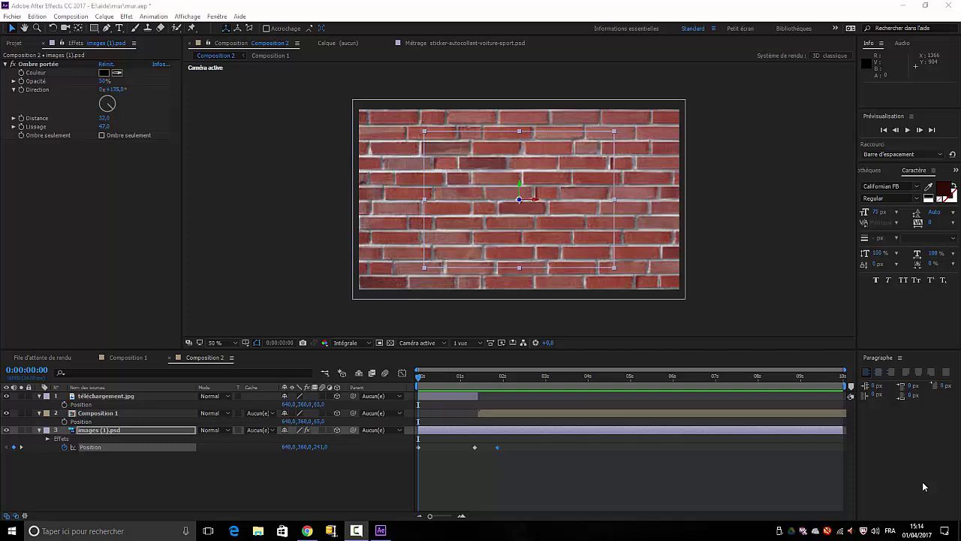
# Preview the car-through-wall animation in Composition 2 from the start, replaying it around the moment the car breaks through the bricks
pyautogui.click(908, 131)
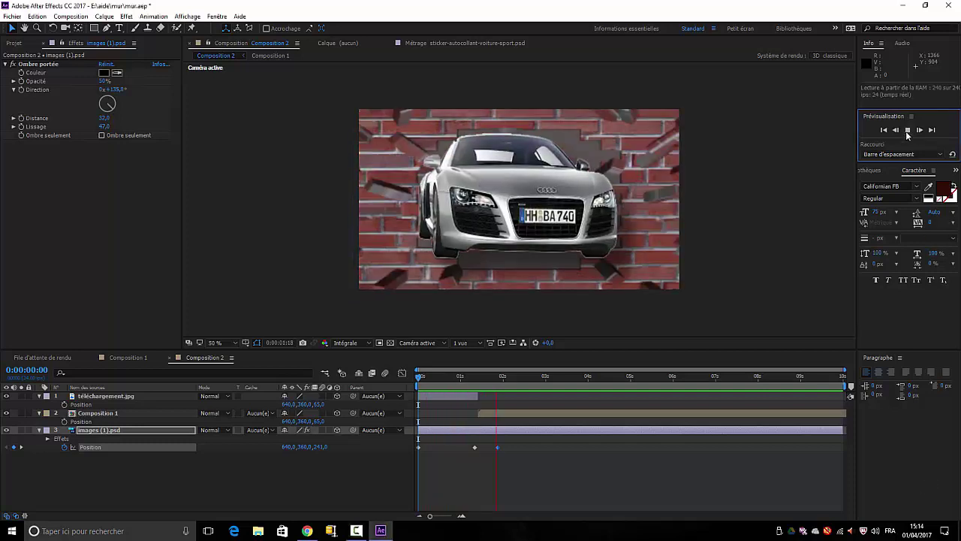
pyautogui.click(907, 131)
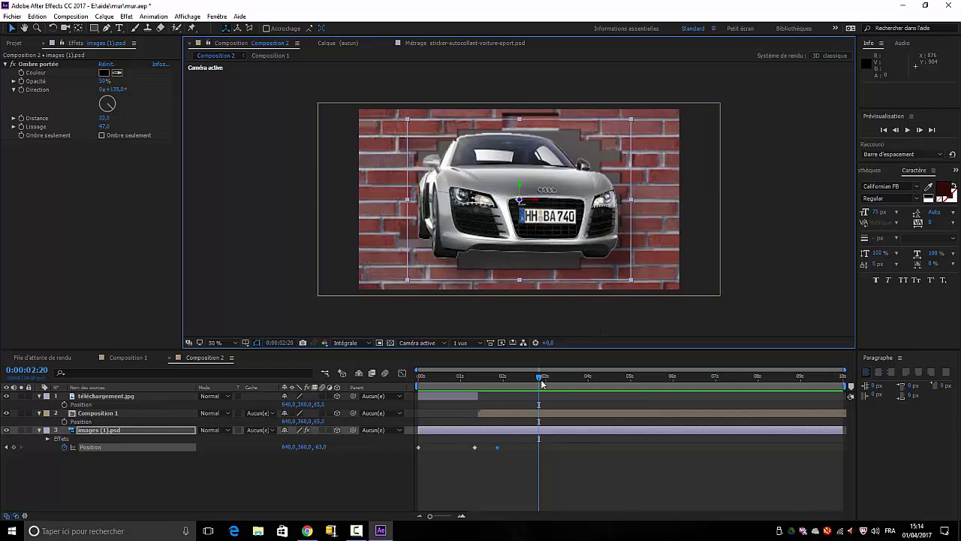
pyautogui.moveTo(543, 379); pyautogui.dragTo(467, 398)
pyautogui.press('space')
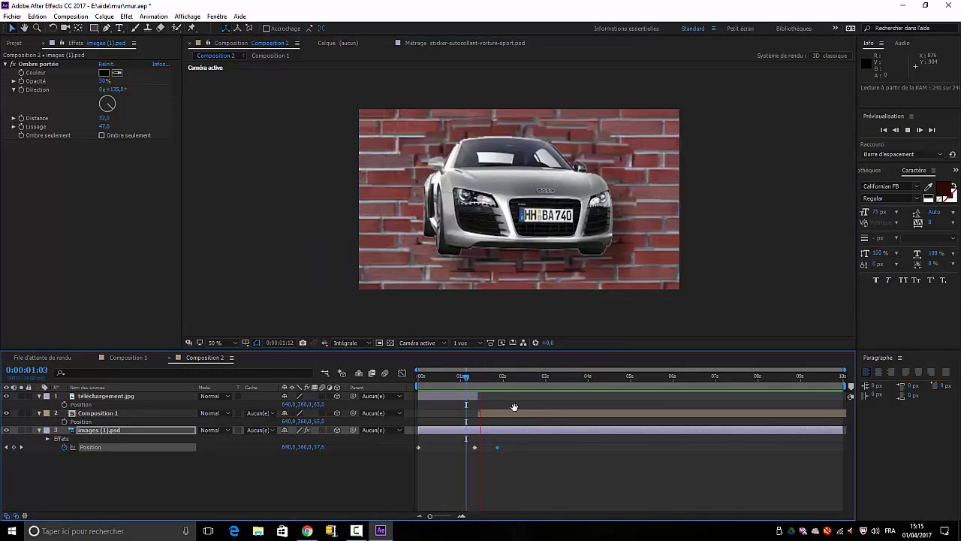
# Move the middle Position keyframe of the images (1).psd layer to 0:00:01:09 and preview the animation
pyautogui.moveTo(506, 379); pyautogui.dragTo(478, 392)
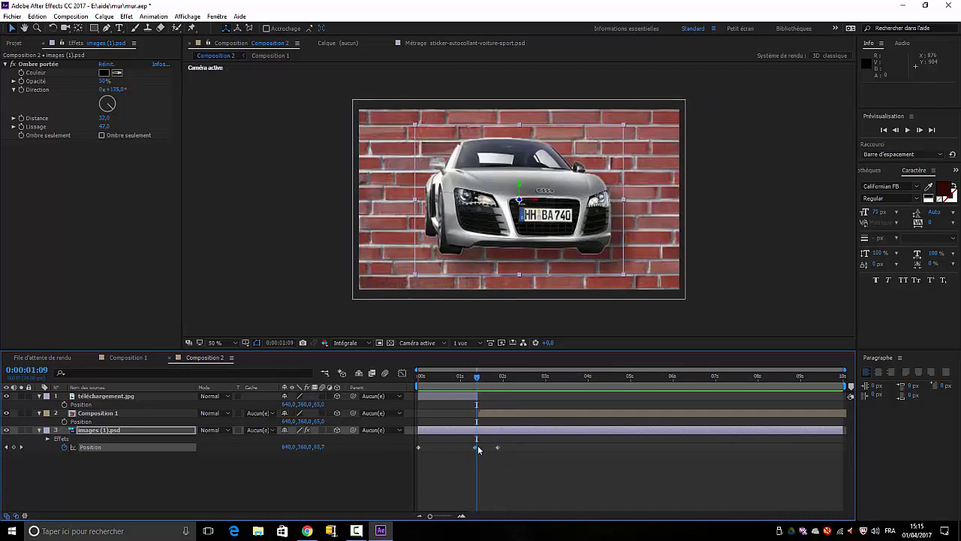
pyautogui.moveTo(475, 448); pyautogui.dragTo(477, 448)
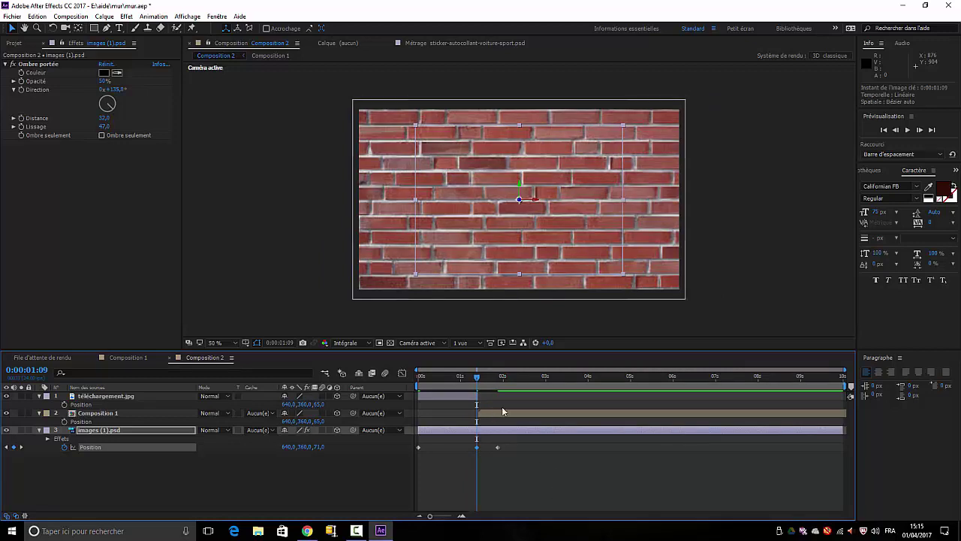
pyautogui.press('space')
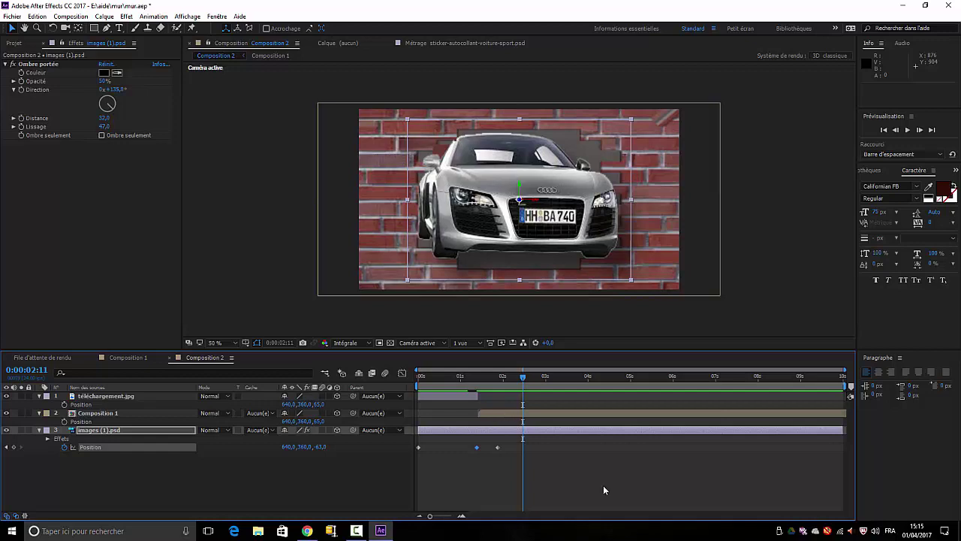
# Close the current project, saving the changes to mur.aep
pyautogui.click(12, 16)
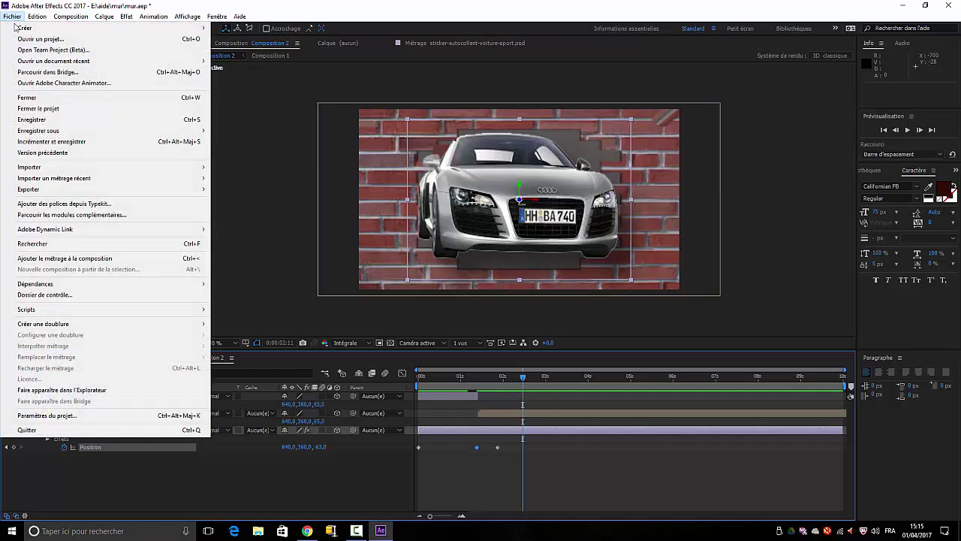
pyautogui.click(35, 109)
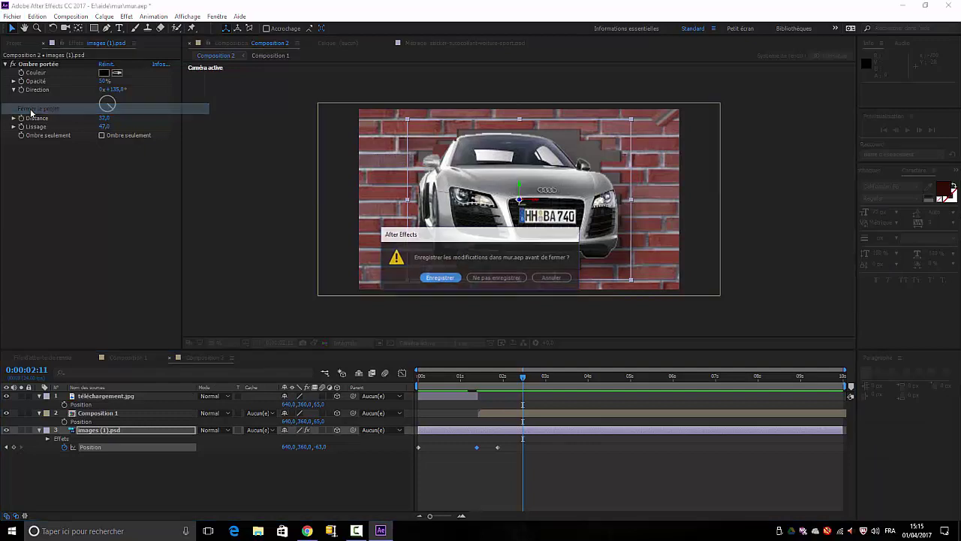
pyautogui.click(441, 278)
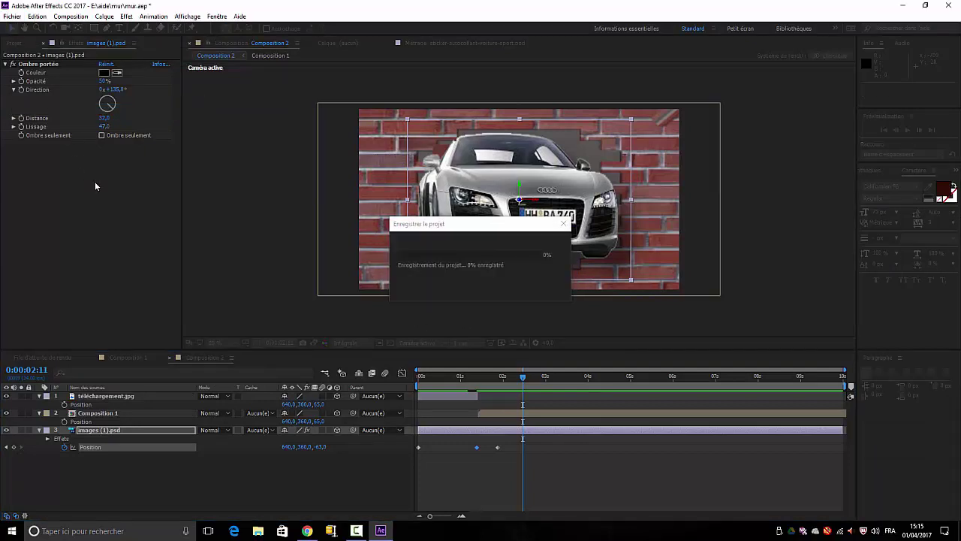
# Create a new 1280 x 720 composition named Composition 1 at 24 frames per second with a 5-second duration
pyautogui.click(83, 16)
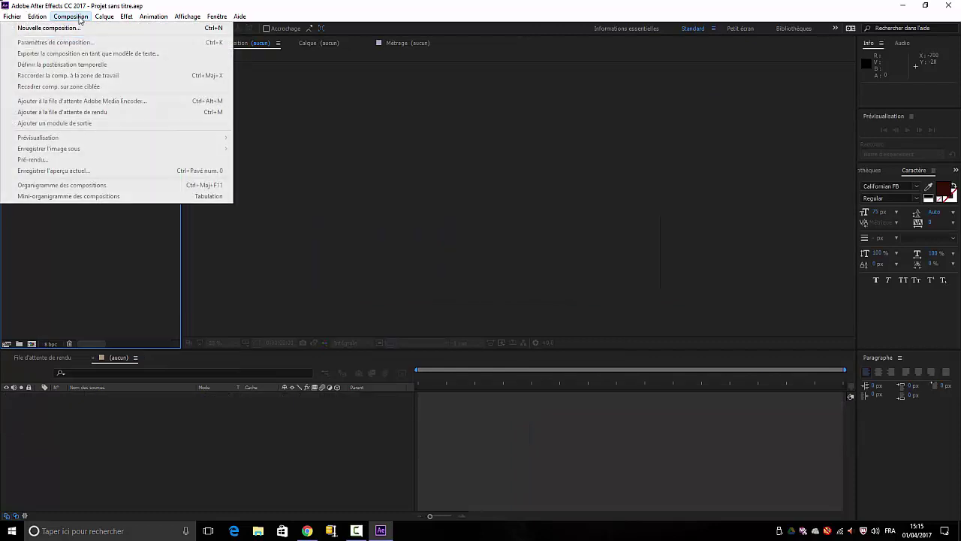
pyautogui.click(65, 28)
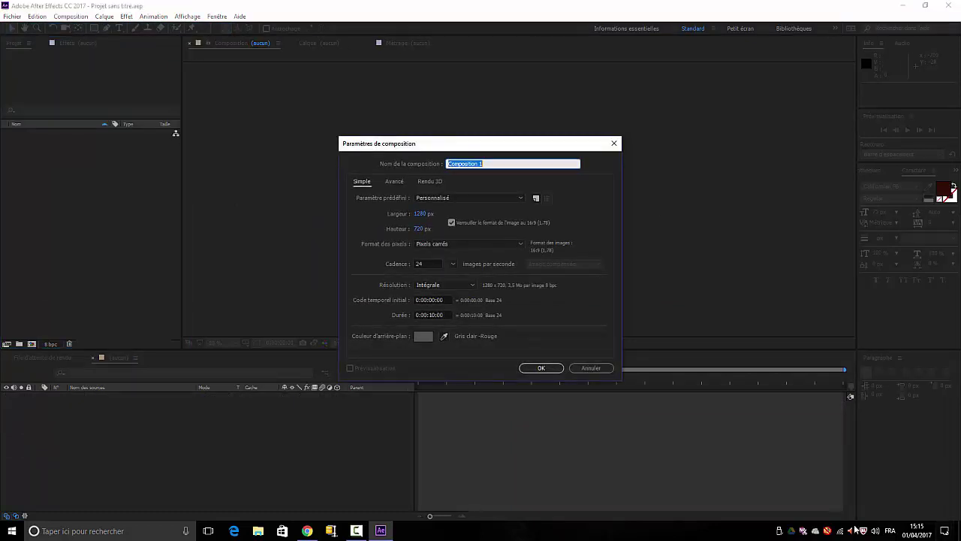
pyautogui.click(435, 314)
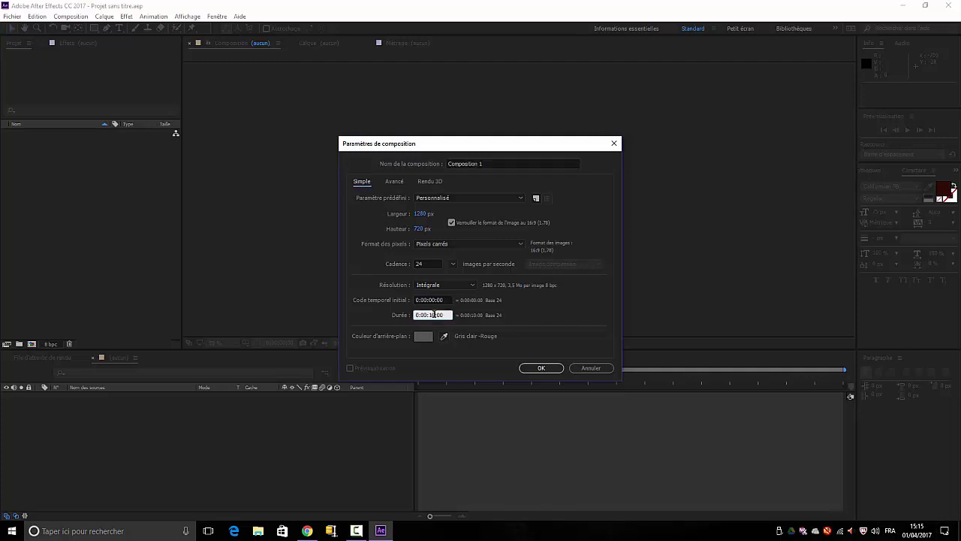
pyautogui.doubleClick(433, 315)
pyautogui.write('5')
pyautogui.press('Return')
pyautogui.click(540, 368)
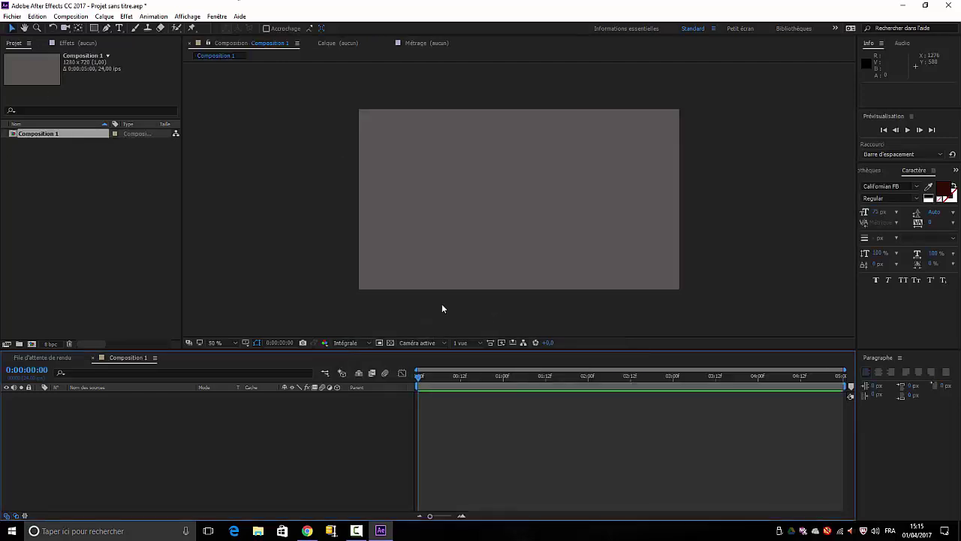
# Import images (1).psd from the mur folder as footage with merged layers
pyautogui.click(69, 225)
pyautogui.doubleClick(70, 226)
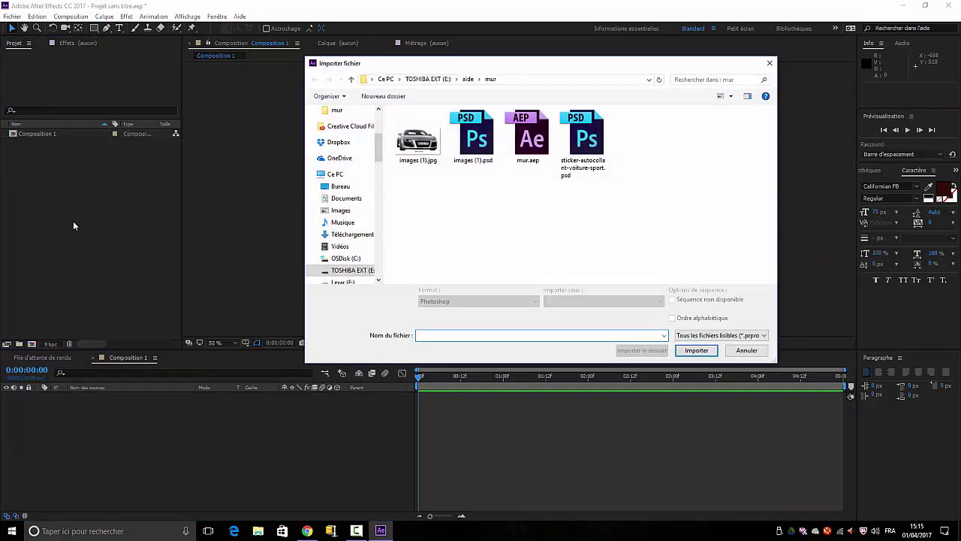
pyautogui.click(473, 139)
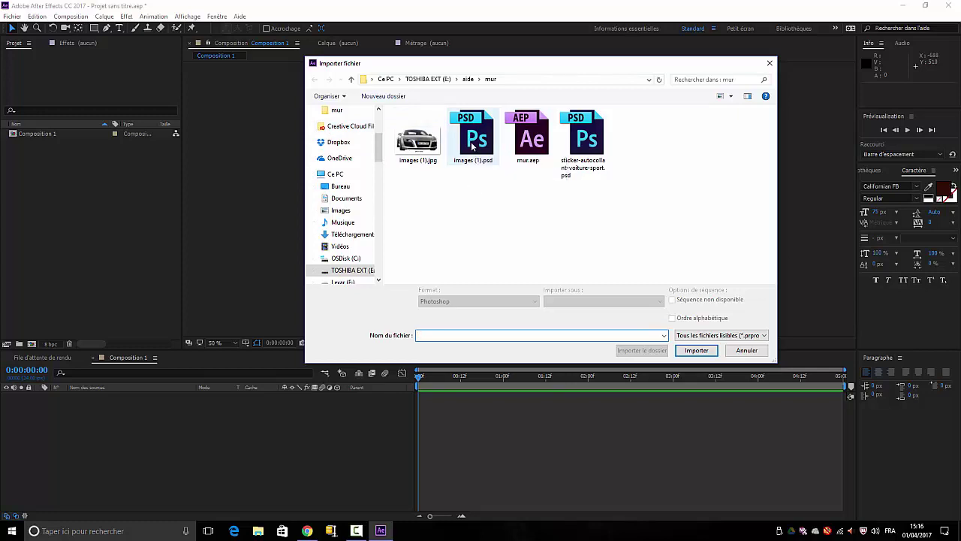
pyautogui.click(696, 343)
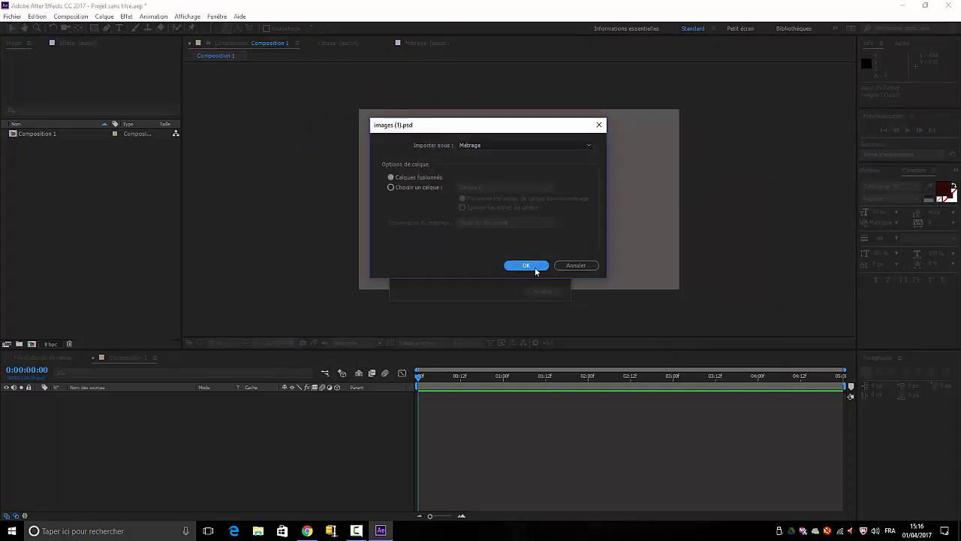
pyautogui.click(530, 266)
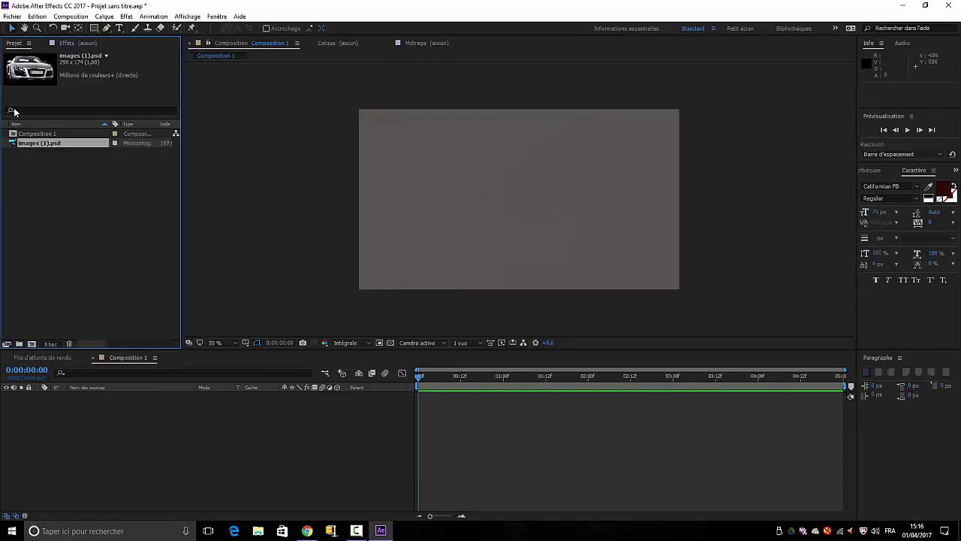
# Import the brick wall image téléchargement.jpg from the aide\mur folder on the Lexar (F:) drive
pyautogui.doubleClick(60, 241)
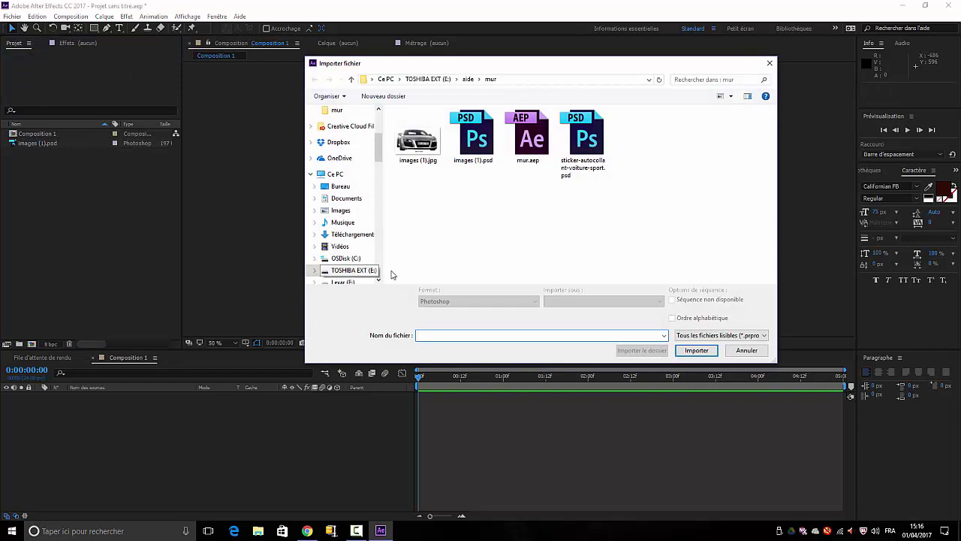
pyautogui.moveTo(379, 148); pyautogui.dragTo(380, 170)
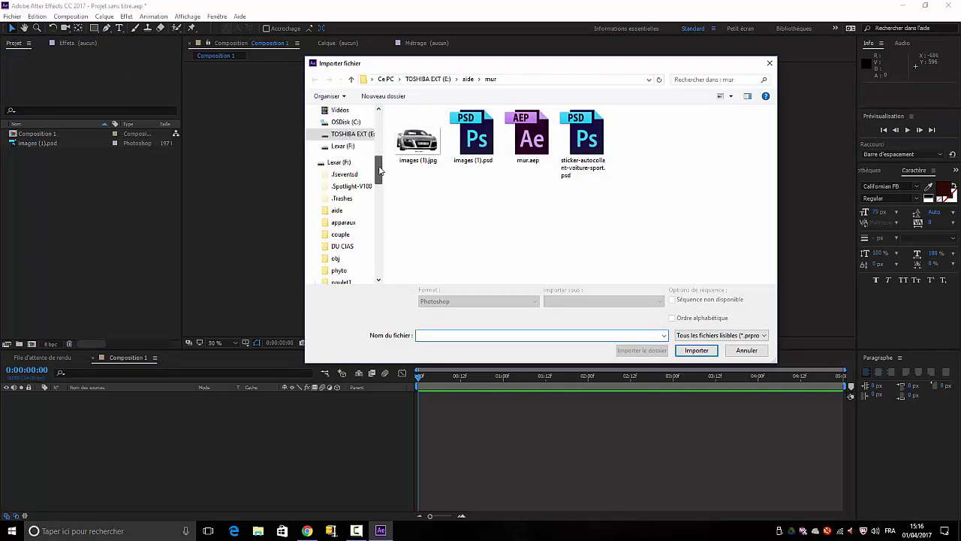
pyautogui.click(338, 162)
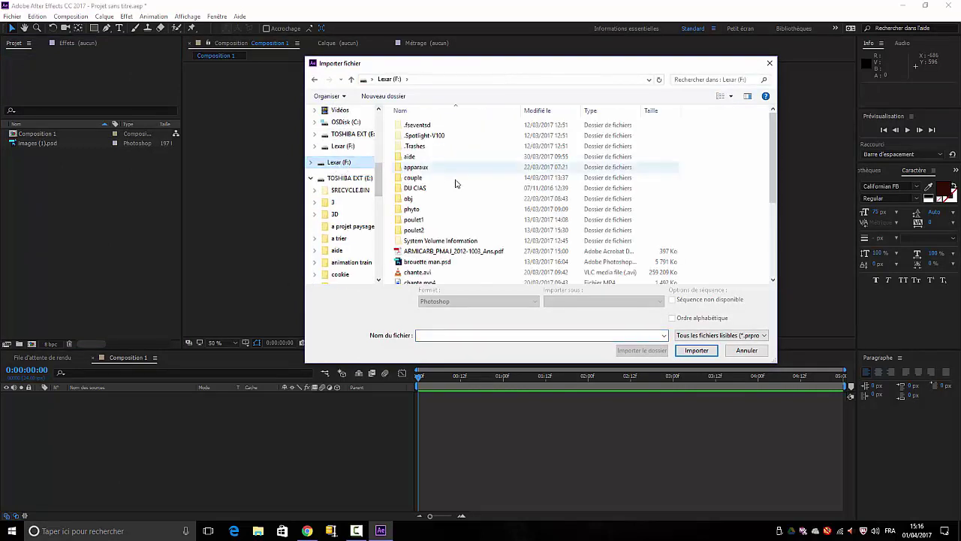
pyautogui.doubleClick(409, 156)
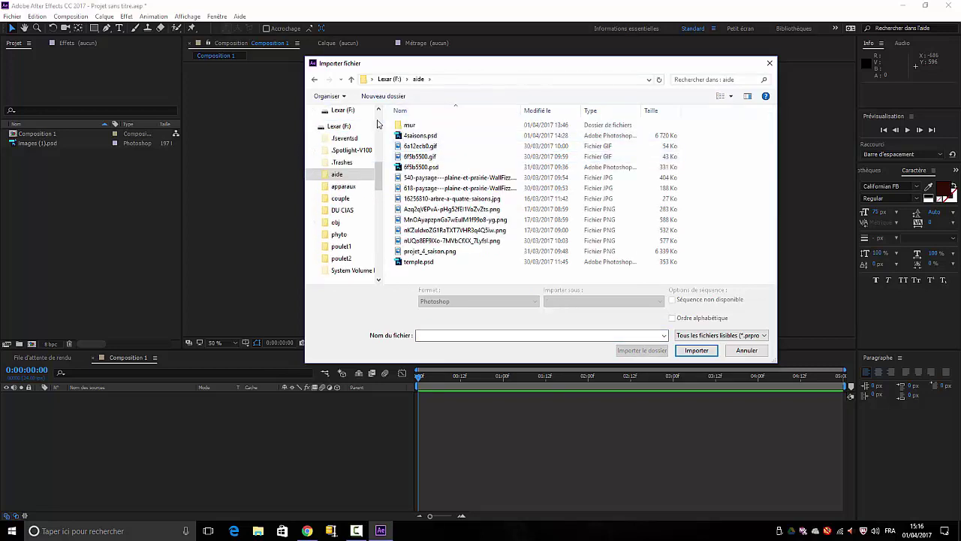
pyautogui.doubleClick(440, 125)
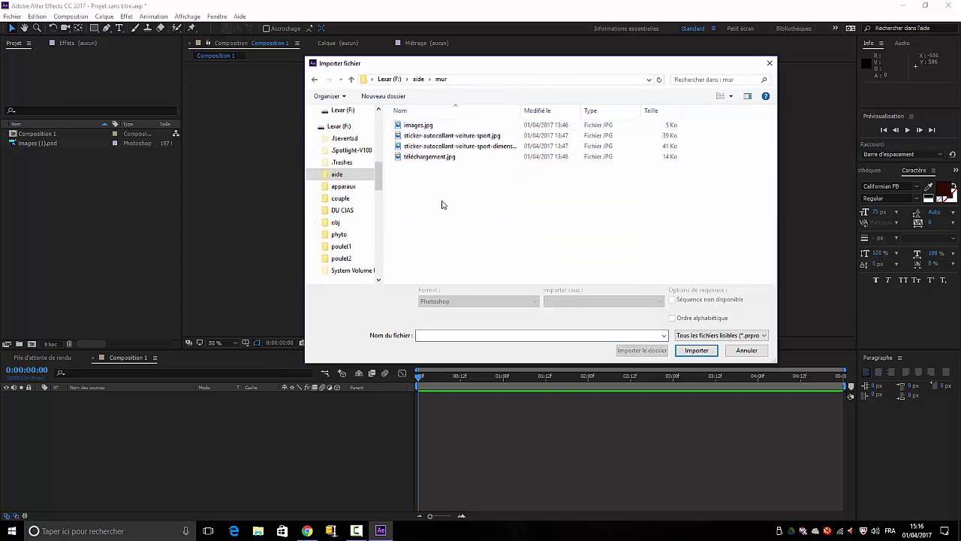
pyautogui.click(435, 159)
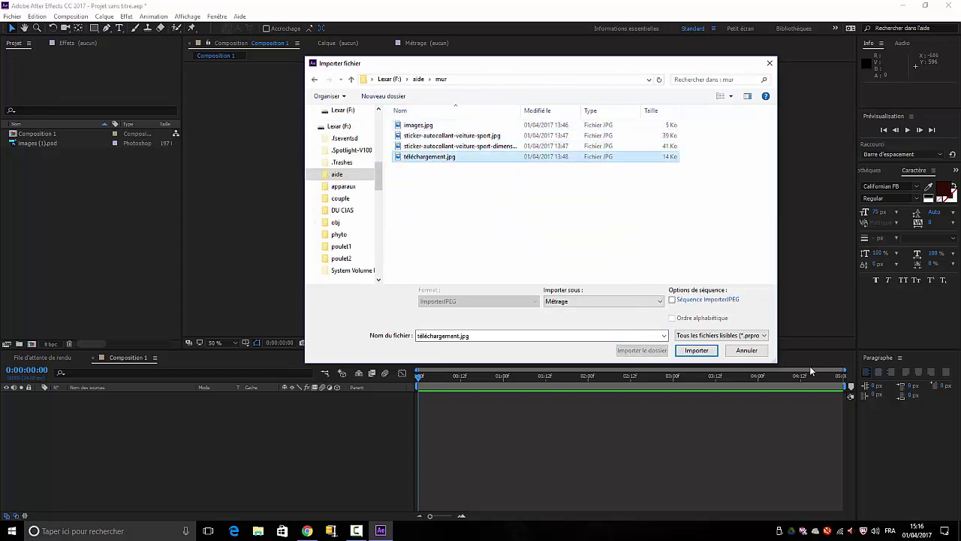
pyautogui.click(696, 350)
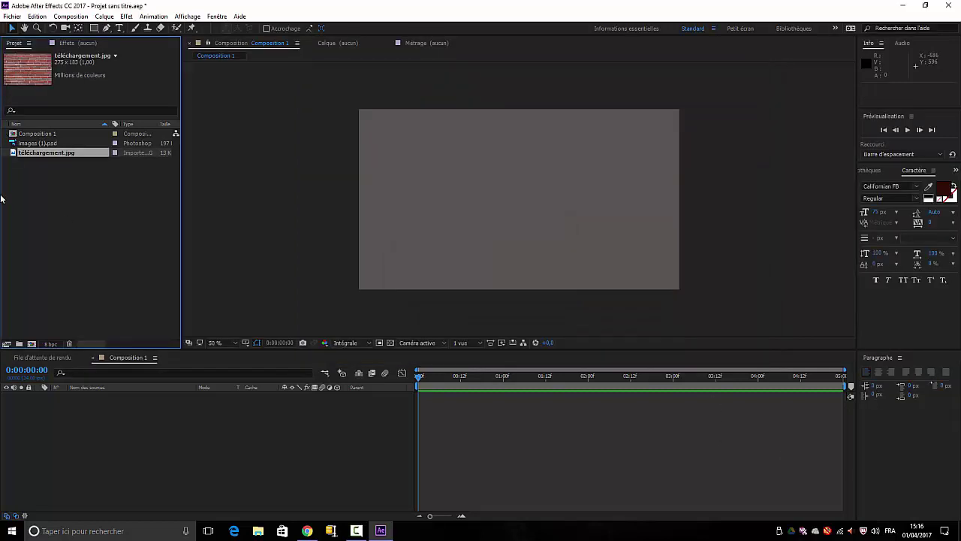
# Add téléchargement.jpg to the Composition 1 timeline and enlarge it to about 472% by 428% so it covers the frame
pyautogui.moveTo(51, 156); pyautogui.dragTo(106, 409)
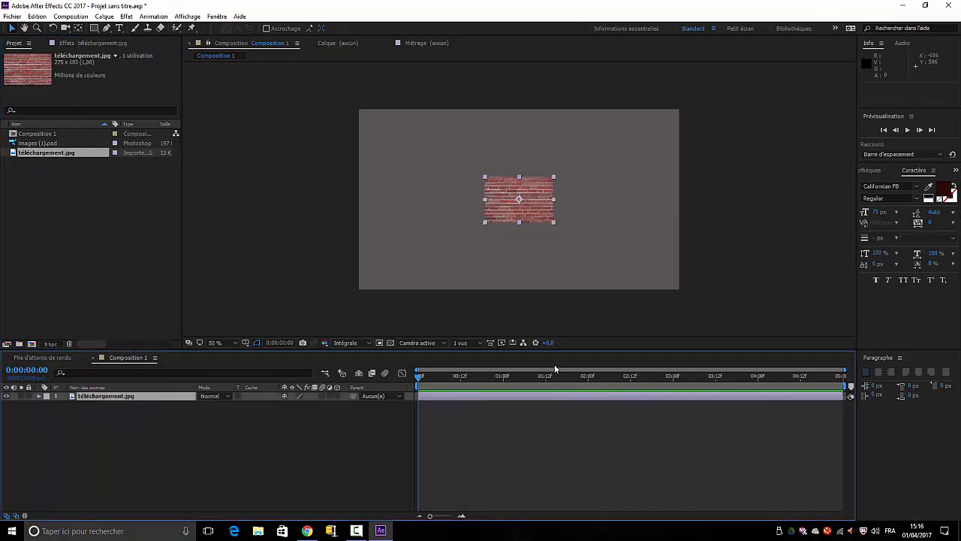
pyautogui.click(486, 220)
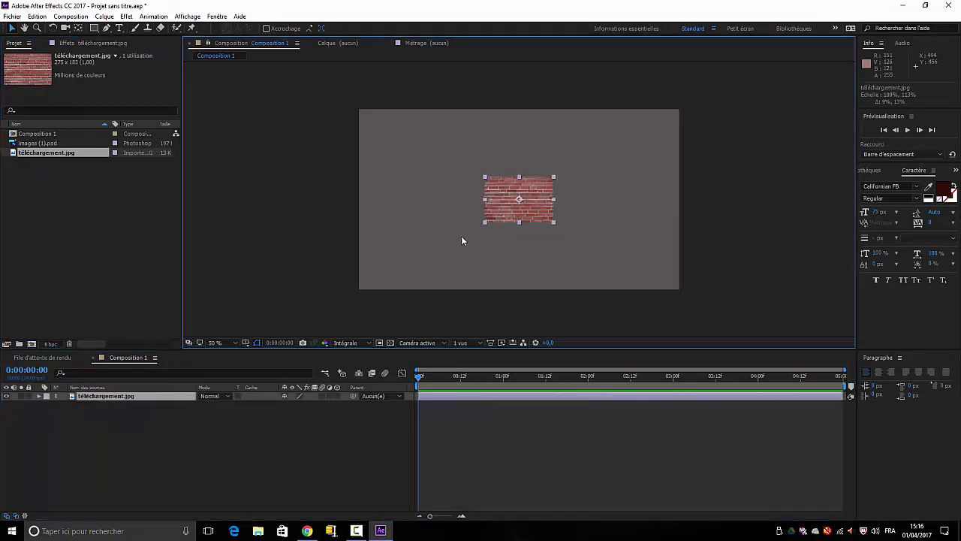
pyautogui.moveTo(462, 240); pyautogui.dragTo(362, 298)
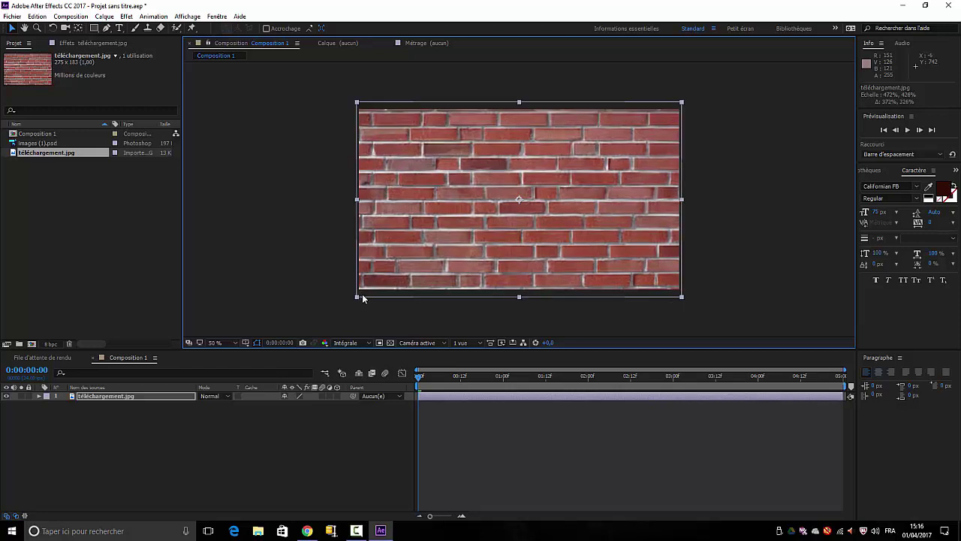
pyautogui.click(742, 226)
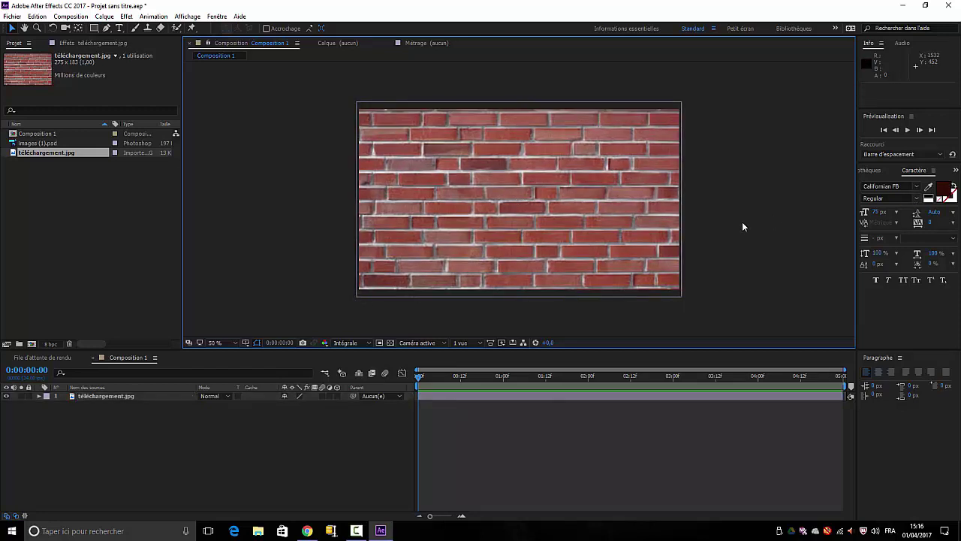
# Apply the Eclat simulation effect to the téléchargement.jpg layer and set its Afficher option to Rendu
pyautogui.click(126, 16)
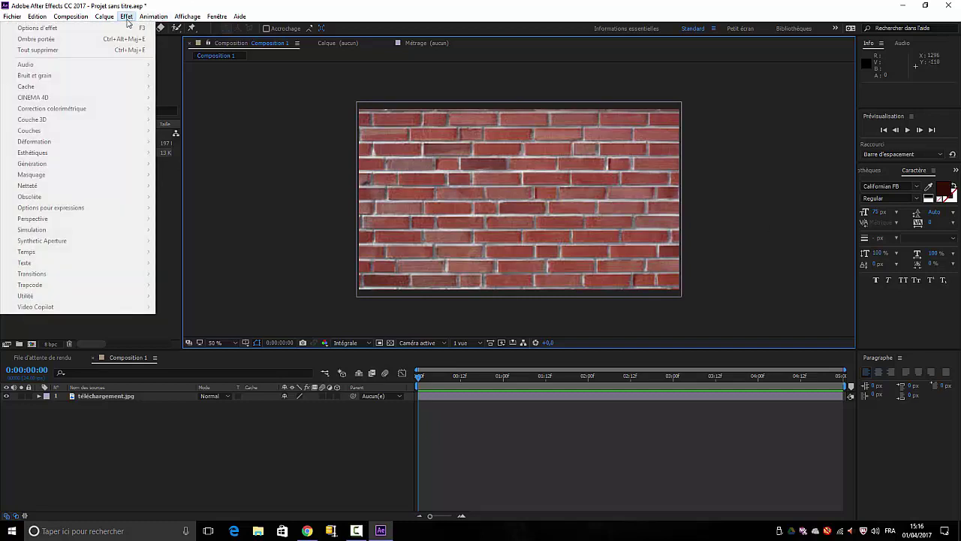
pyautogui.press('Escape')
pyautogui.click(112, 400)
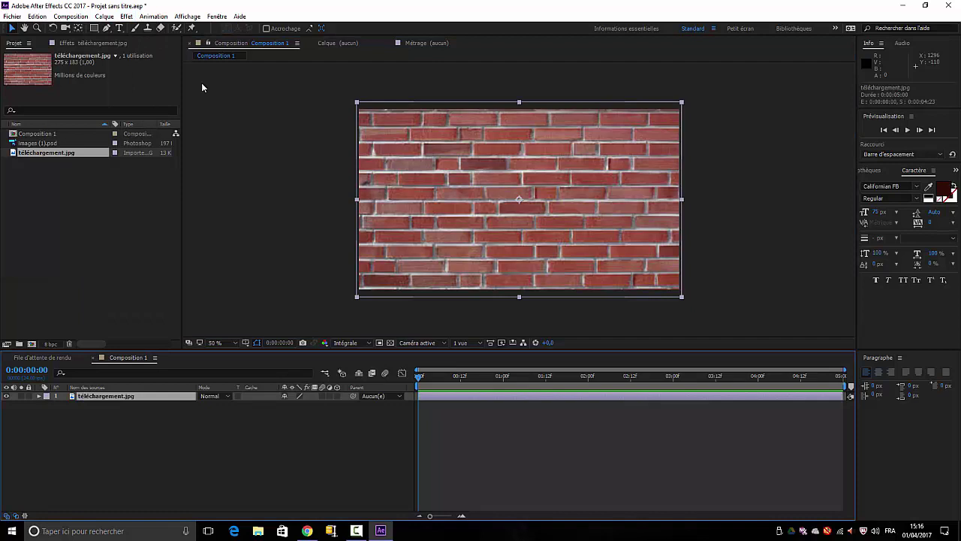
pyautogui.click(127, 16)
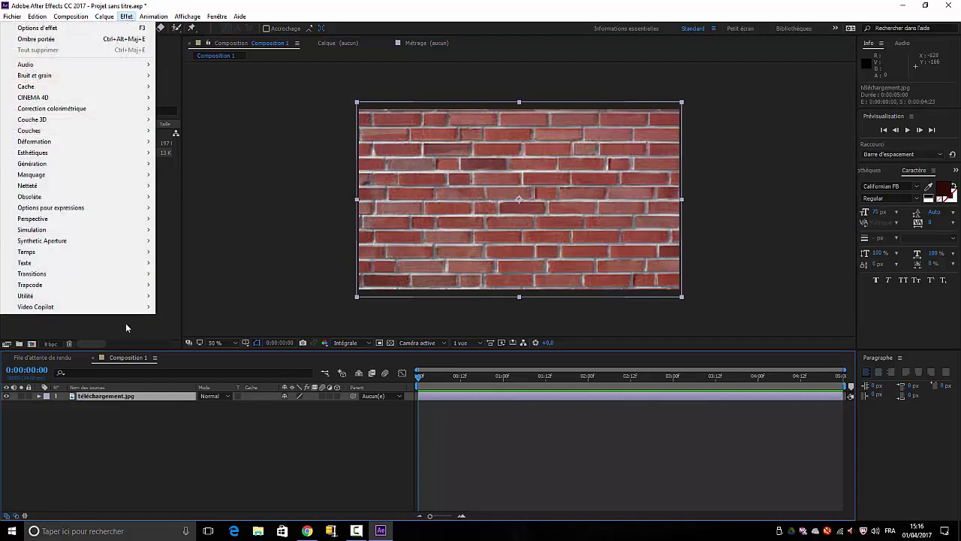
pyautogui.moveTo(94, 233)
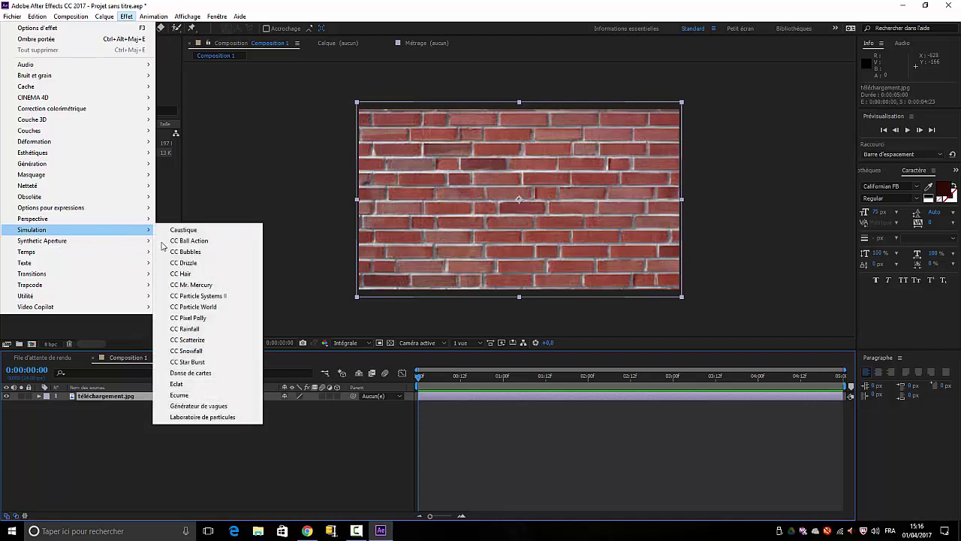
pyautogui.click(180, 384)
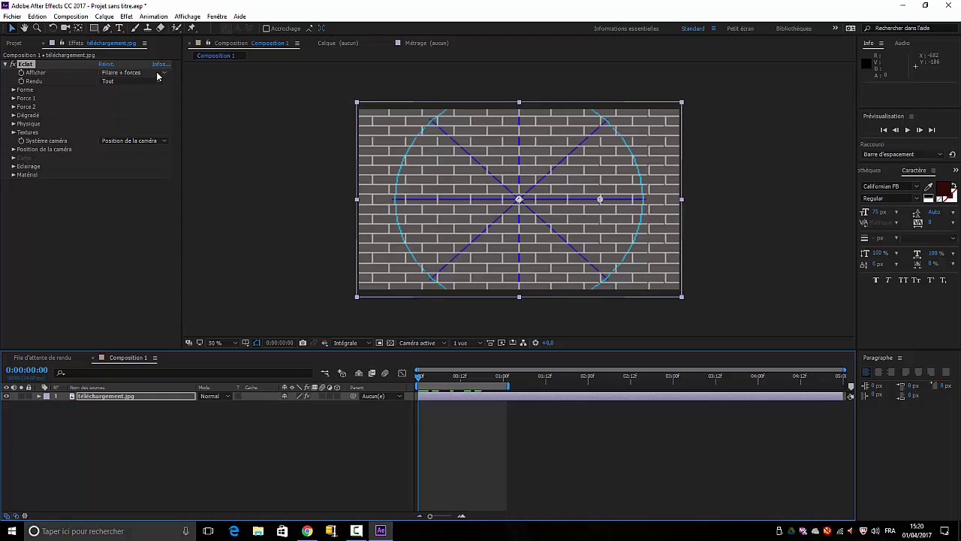
pyautogui.click(163, 73)
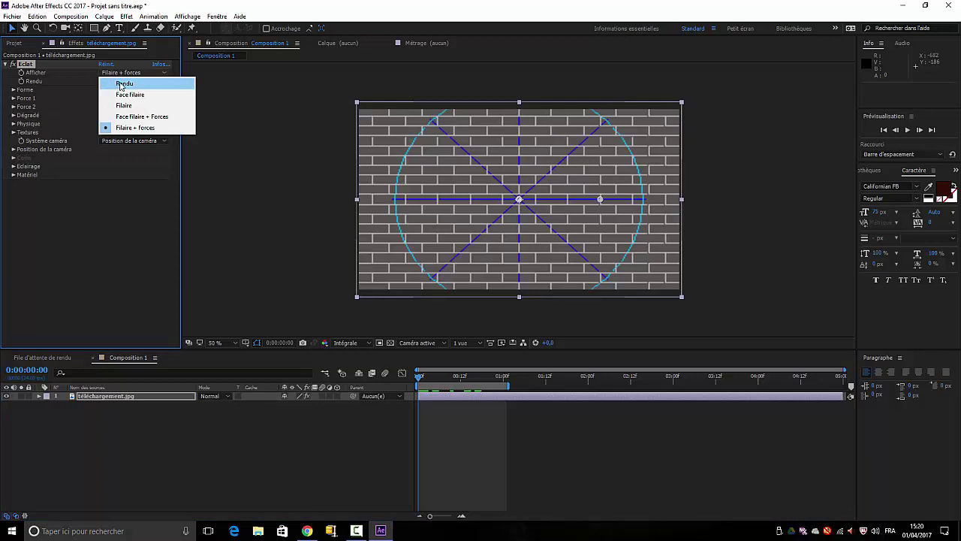
pyautogui.click(121, 86)
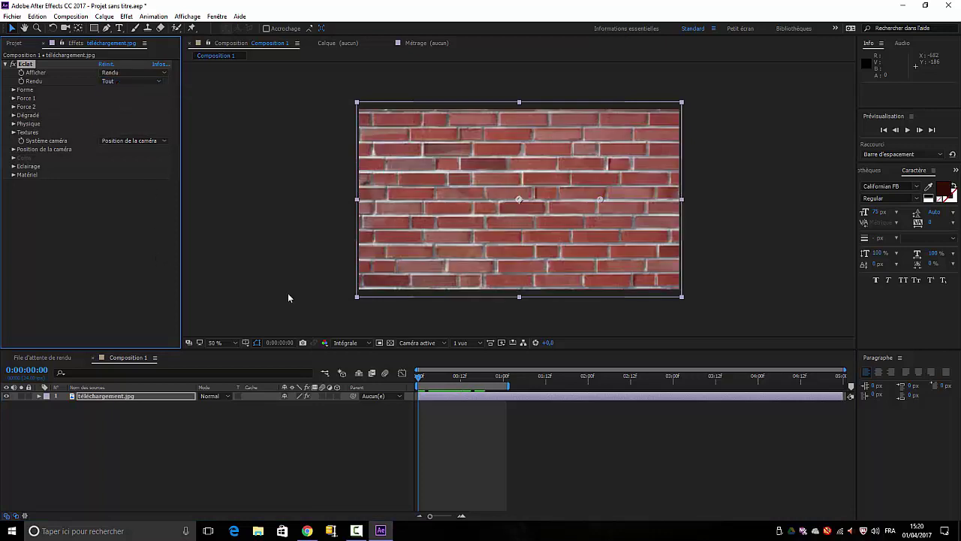
# At frame 8, set the Forme Répétitions of the Eclat effect to 10 and its Profondeur d'extrusion to 0,48
pyautogui.moveTo(419, 376); pyautogui.dragTo(445, 376)
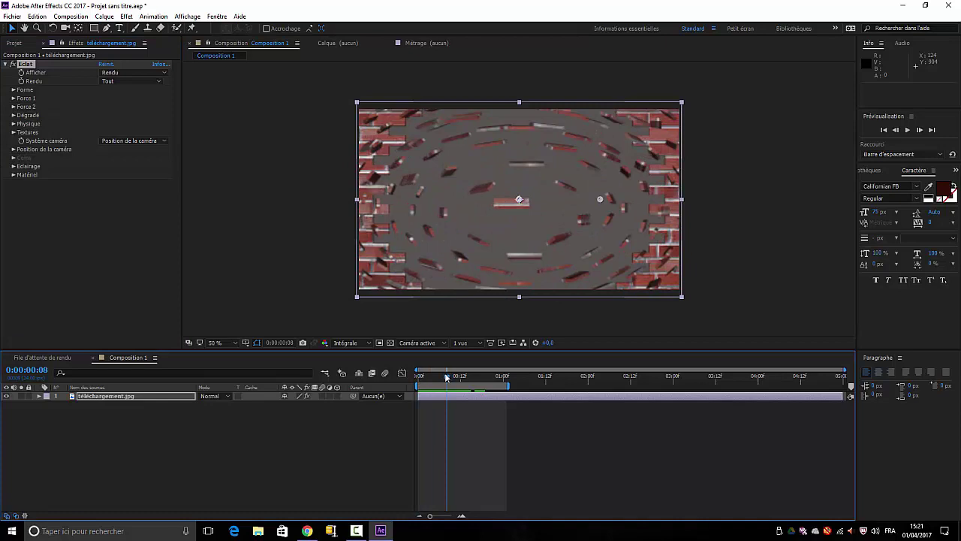
pyautogui.click(13, 91)
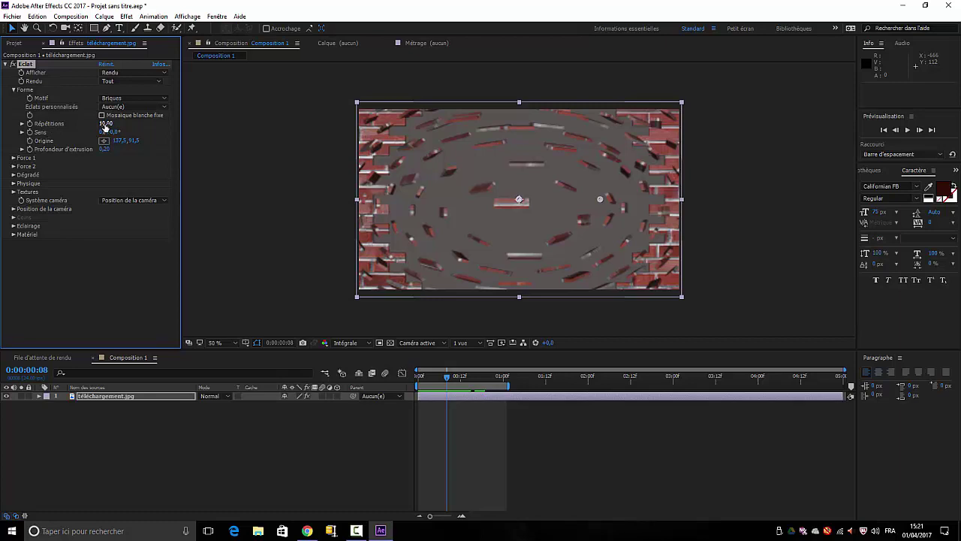
pyautogui.moveTo(105, 125); pyautogui.dragTo(87, 134)
pyautogui.moveTo(103, 123); pyautogui.dragTo(144, 144)
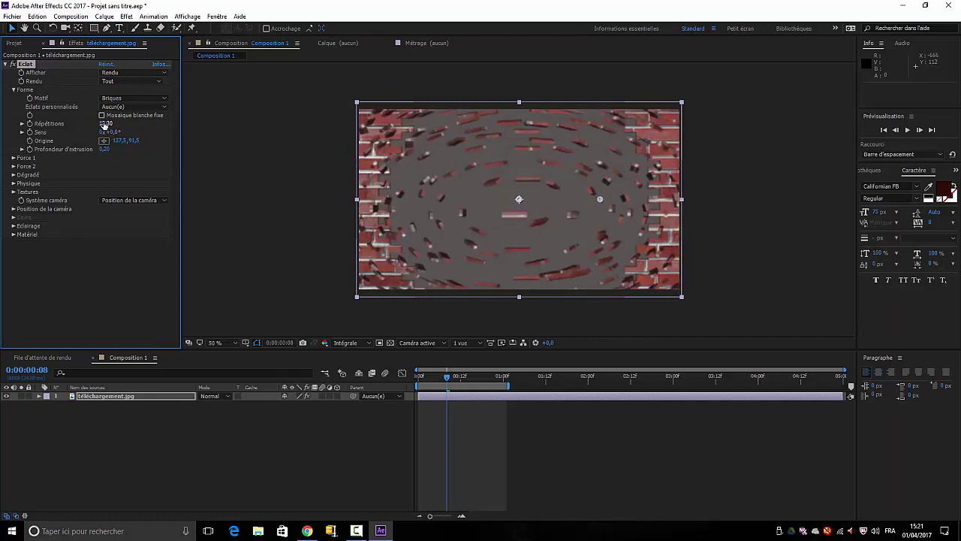
pyautogui.click(109, 123)
pyautogui.write('10')
pyautogui.press('Return')
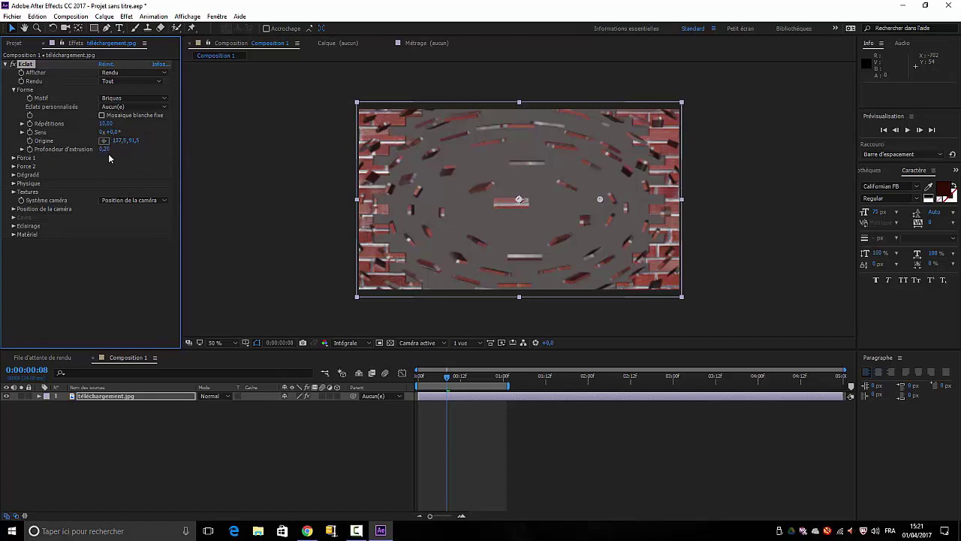
pyautogui.moveTo(104, 148); pyautogui.dragTo(114, 149)
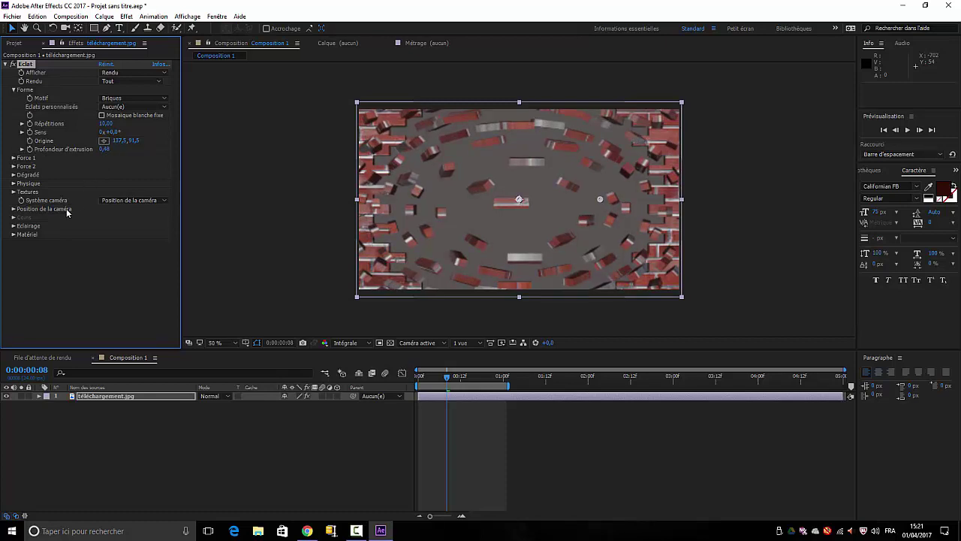
# Set the Force 1 Profondeur to 0,35 and Rayon to 0,39, previewing the wall's explosion
pyautogui.click(13, 158)
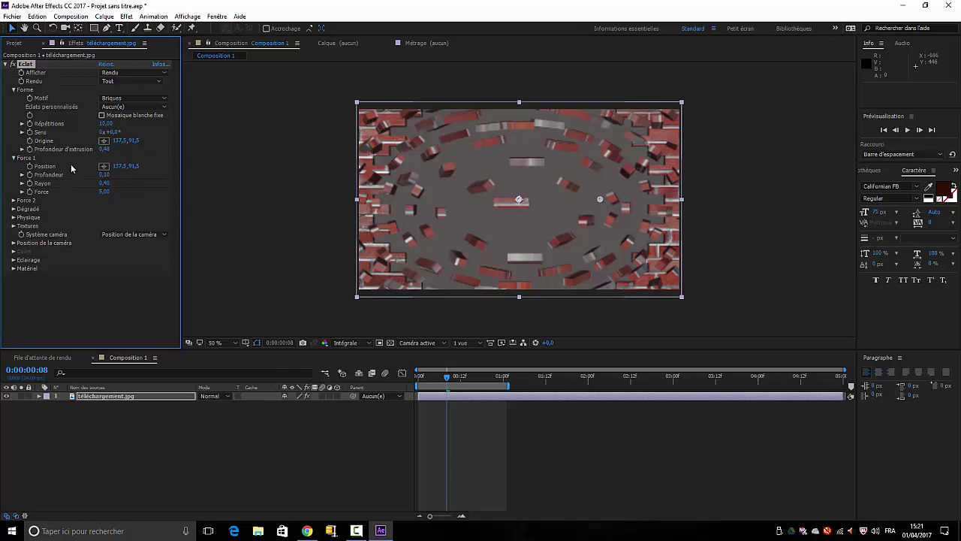
pyautogui.moveTo(104, 177); pyautogui.dragTo(112, 173)
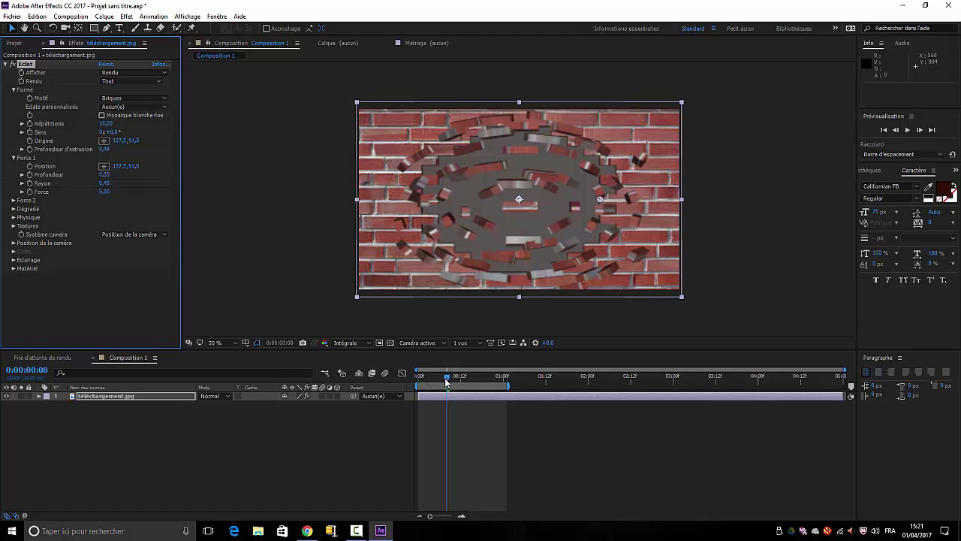
pyautogui.press('space')
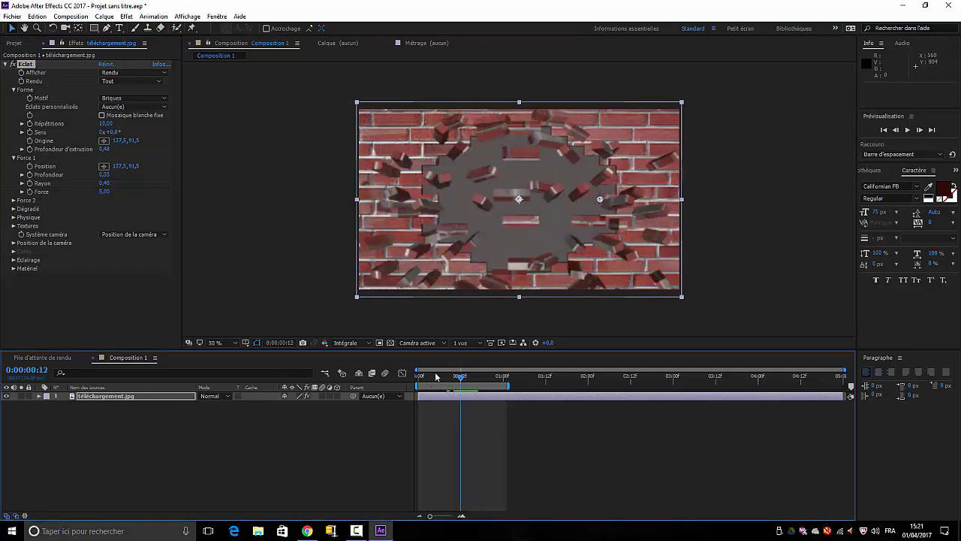
pyautogui.moveTo(436, 375); pyautogui.dragTo(460, 368)
pyautogui.moveTo(103, 188); pyautogui.dragTo(111, 183)
pyautogui.press('space')
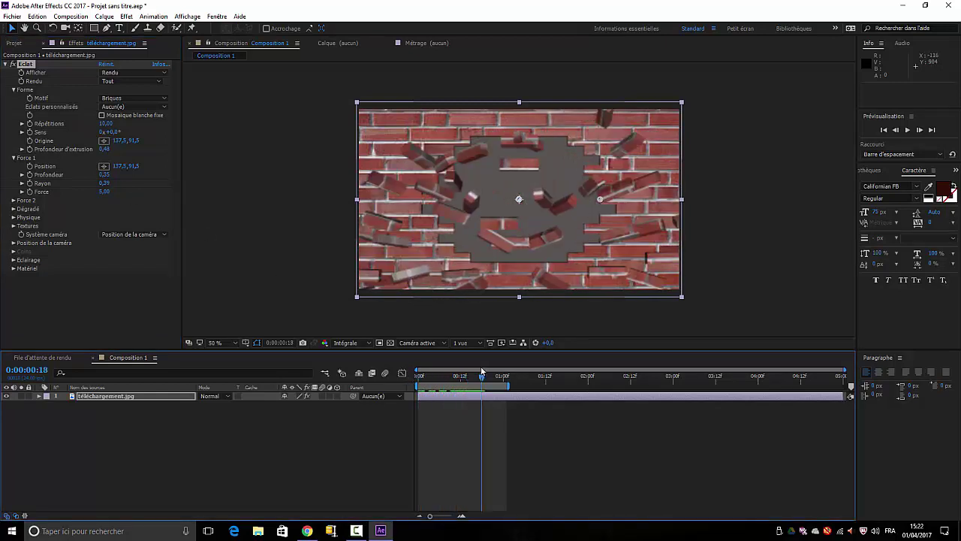
# Refine Force 1 with a Profondeur of 0,36 and a Force of 8,90
pyautogui.click(108, 173)
pyautogui.moveTo(108, 173)
pyautogui.mouseDown()
pyautogui.moveTo(129, 173)
pyautogui.moveTo(107, 174)
pyautogui.mouseUp()
pyautogui.press('space')
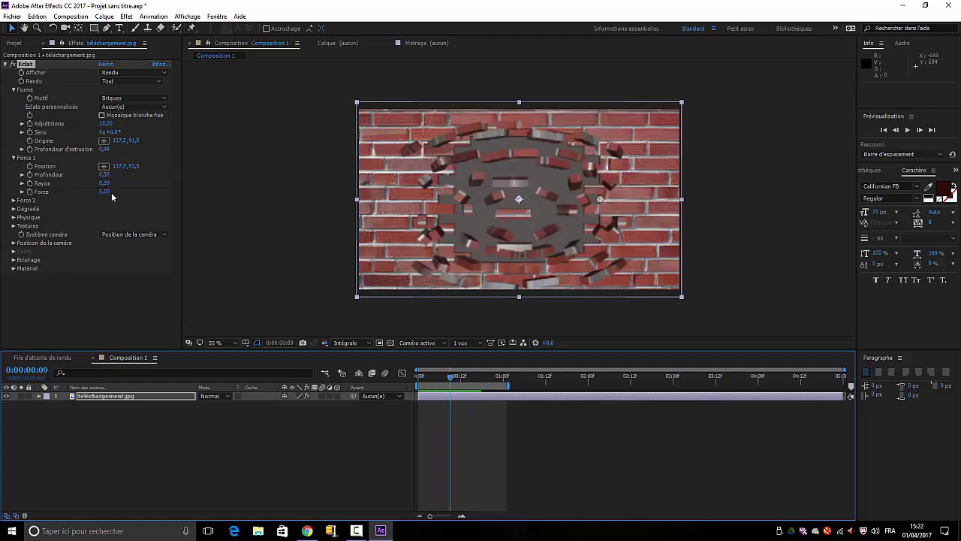
pyautogui.moveTo(105, 192); pyautogui.dragTo(121, 189)
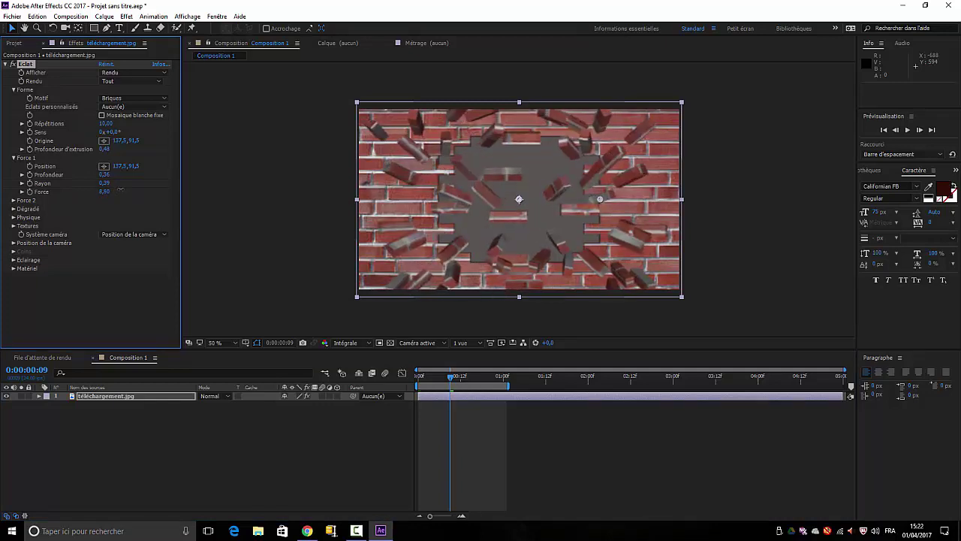
# Open the Force 2 and Dégradé settings and try raising the Seuil de l'éclat
pyautogui.click(14, 202)
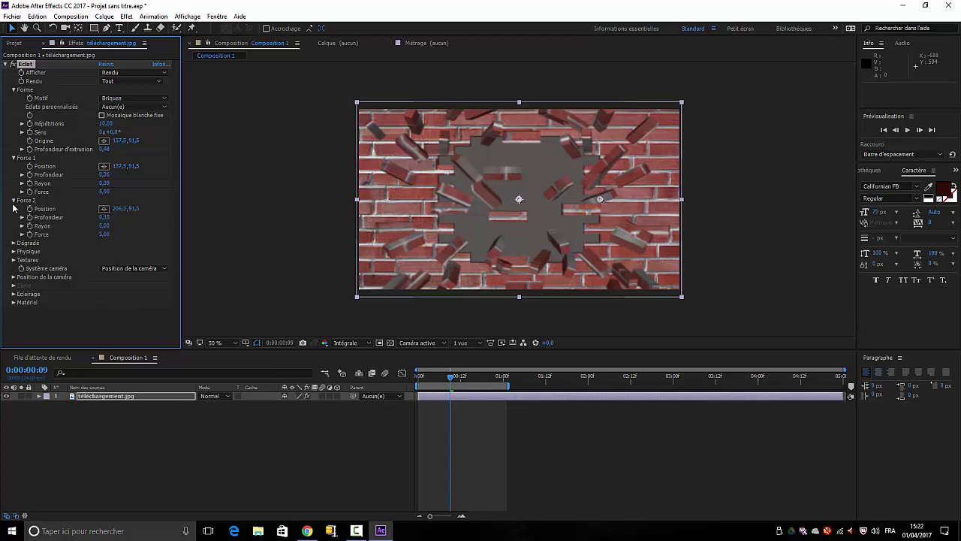
pyautogui.click(14, 243)
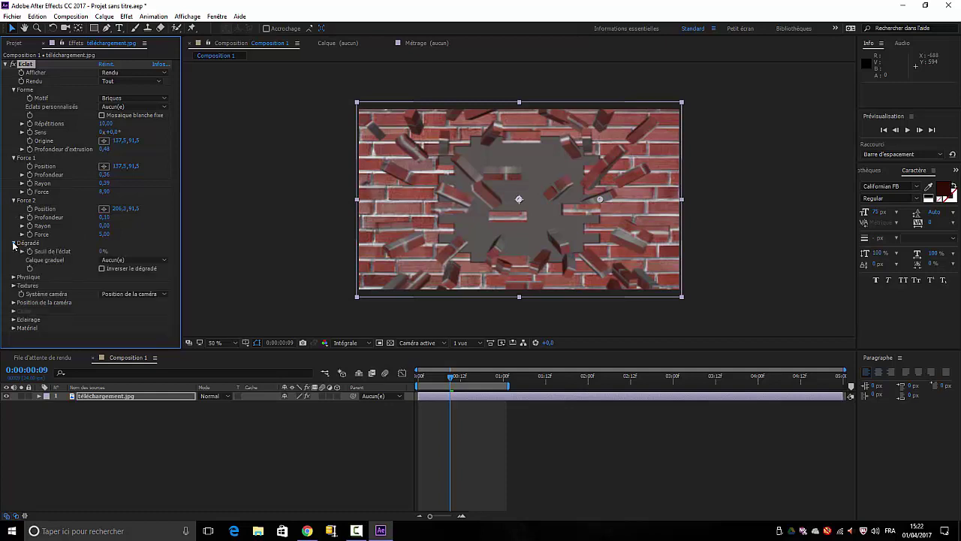
pyautogui.click(104, 252)
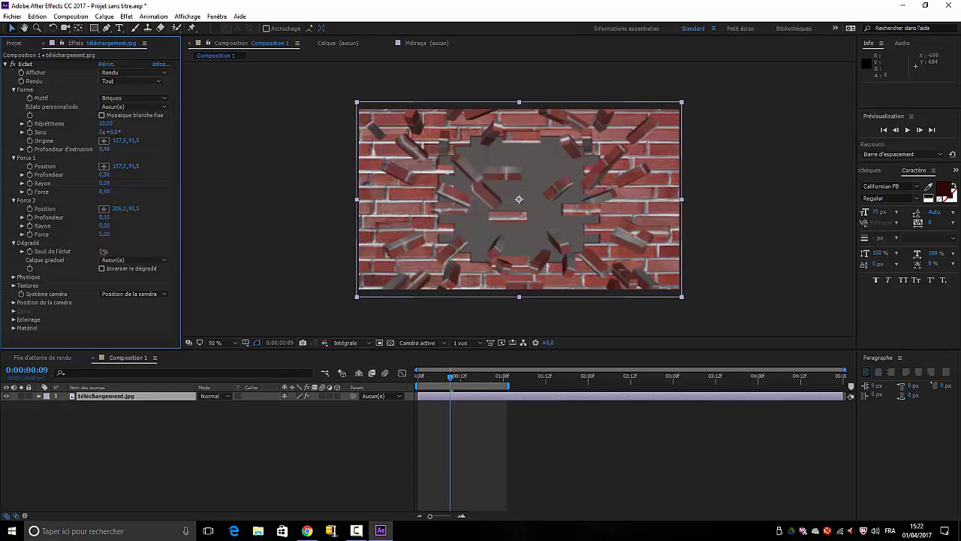
pyautogui.moveTo(105, 252); pyautogui.dragTo(117, 254)
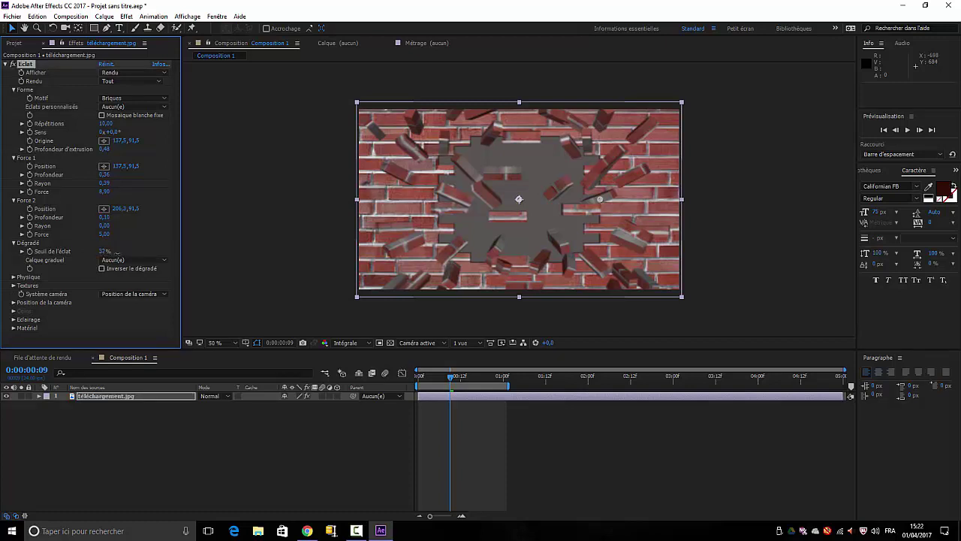
# Try a dark red A22525 Eclairage light colour with the light depth at -1,040
pyautogui.click(13, 320)
pyautogui.click(104, 319)
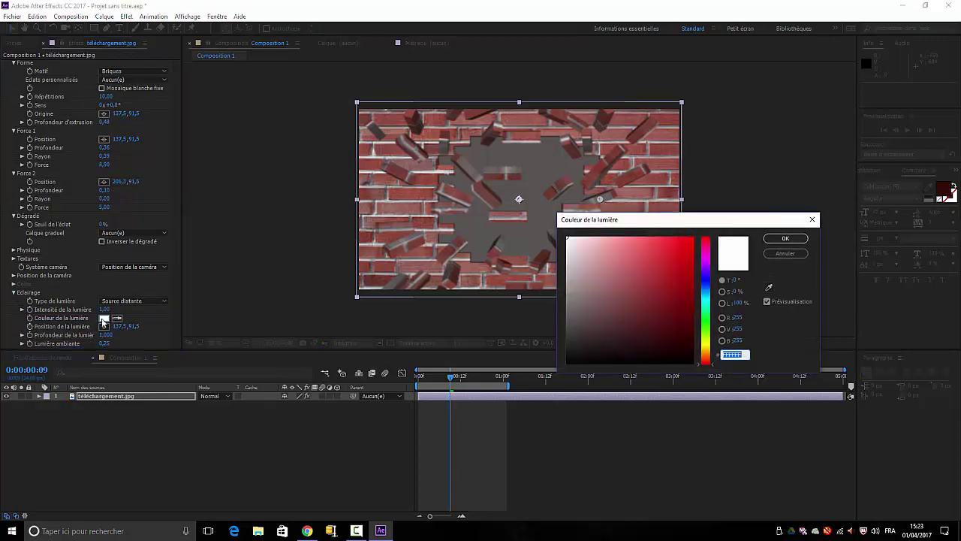
pyautogui.click(664, 283)
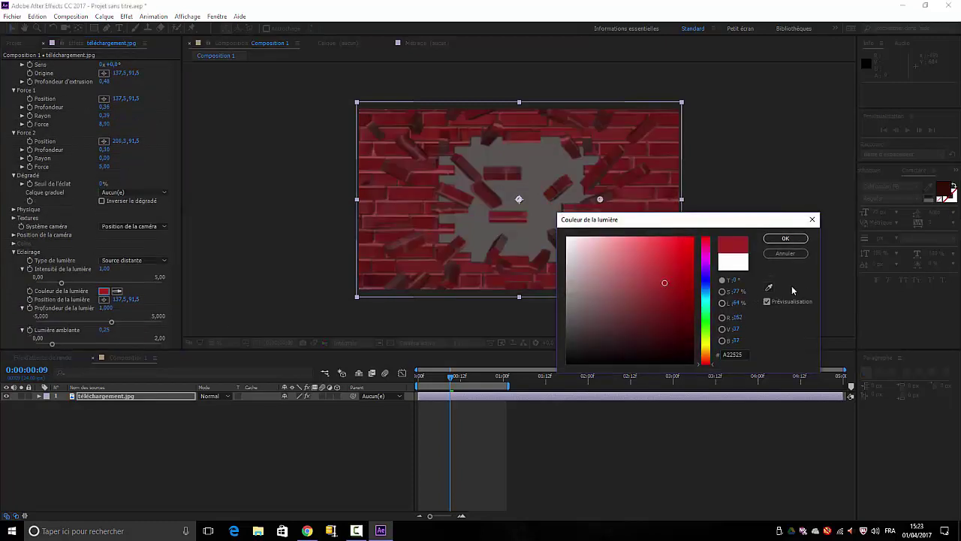
pyautogui.click(785, 238)
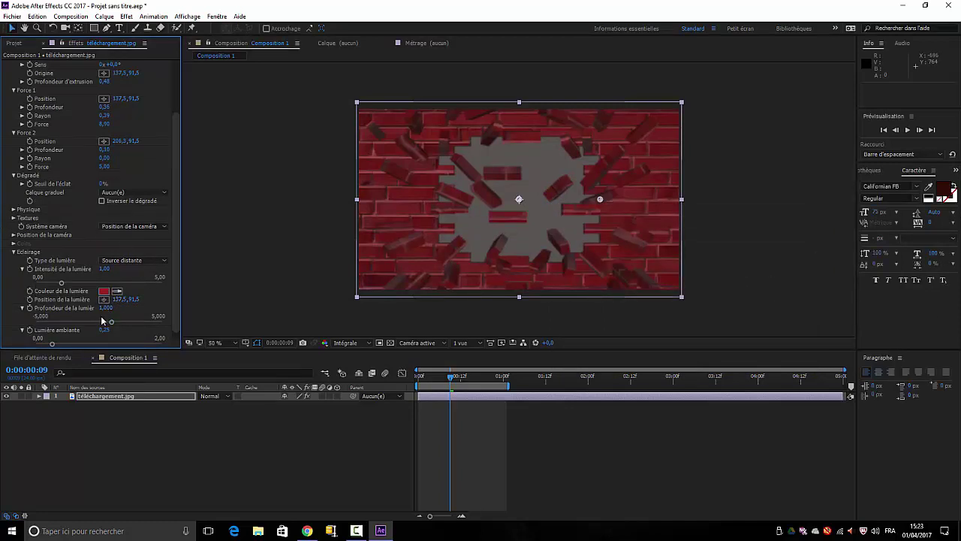
pyautogui.moveTo(109, 326); pyautogui.dragTo(88, 326)
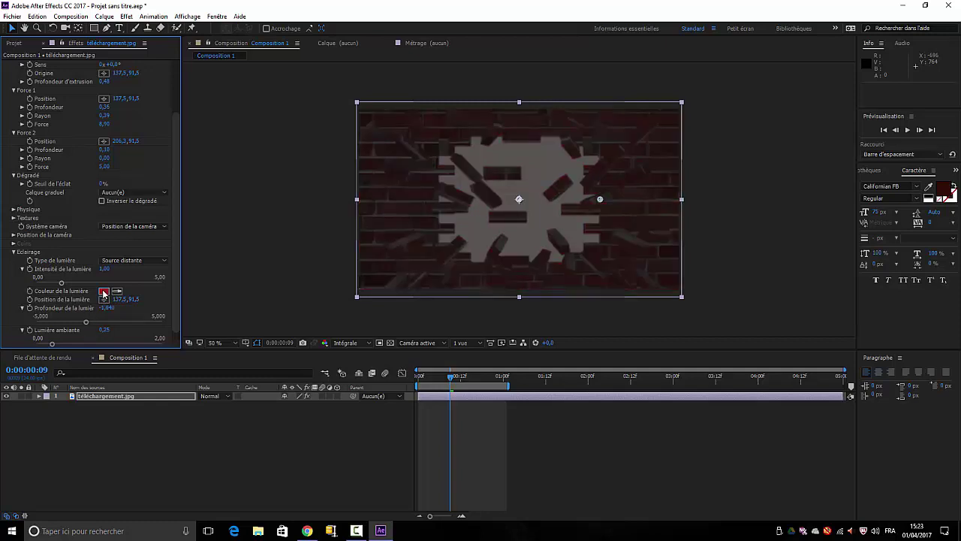
# Set the Eclairage light colour to pale pink E6C5C5 and the light depth to 0,760
pyautogui.click(104, 291)
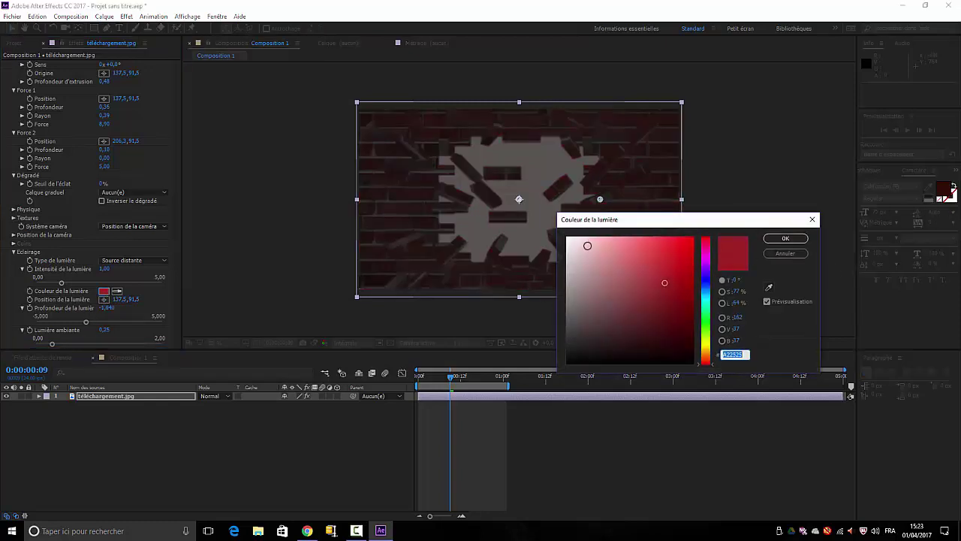
pyautogui.click(584, 249)
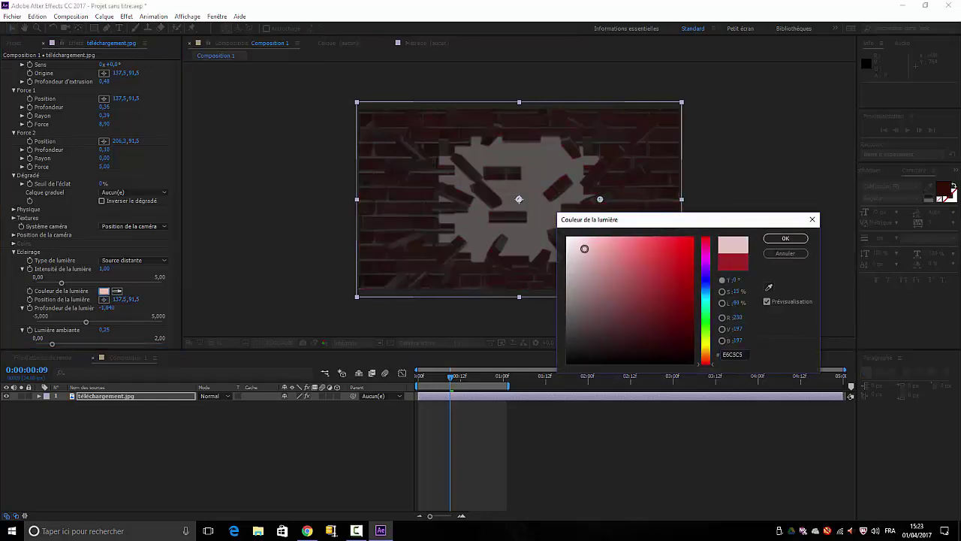
pyautogui.click(784, 238)
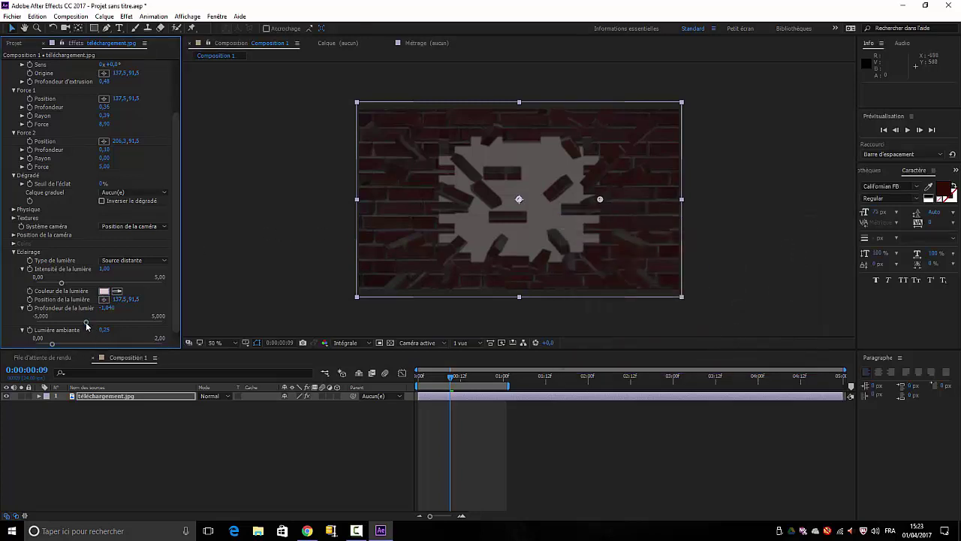
pyautogui.moveTo(86, 324); pyautogui.dragTo(109, 320)
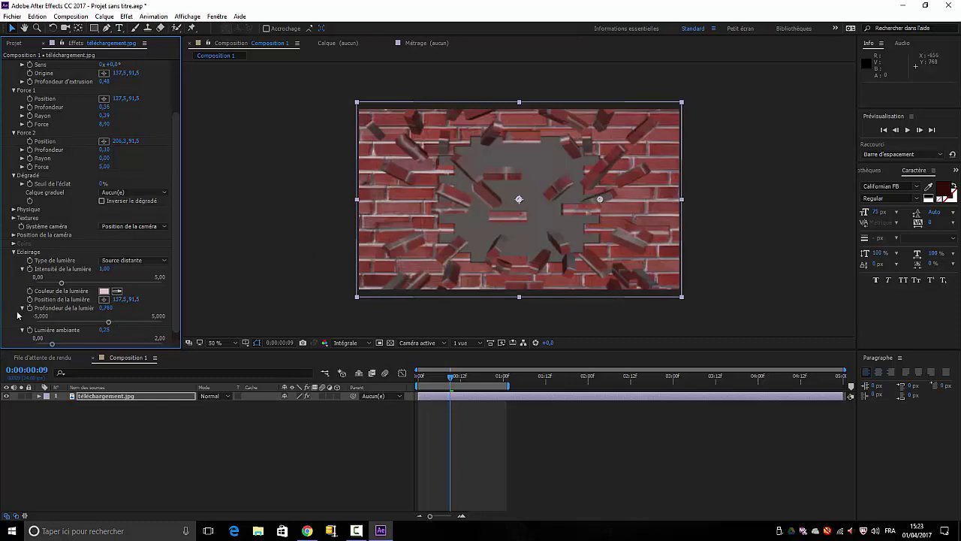
pyautogui.click(23, 309)
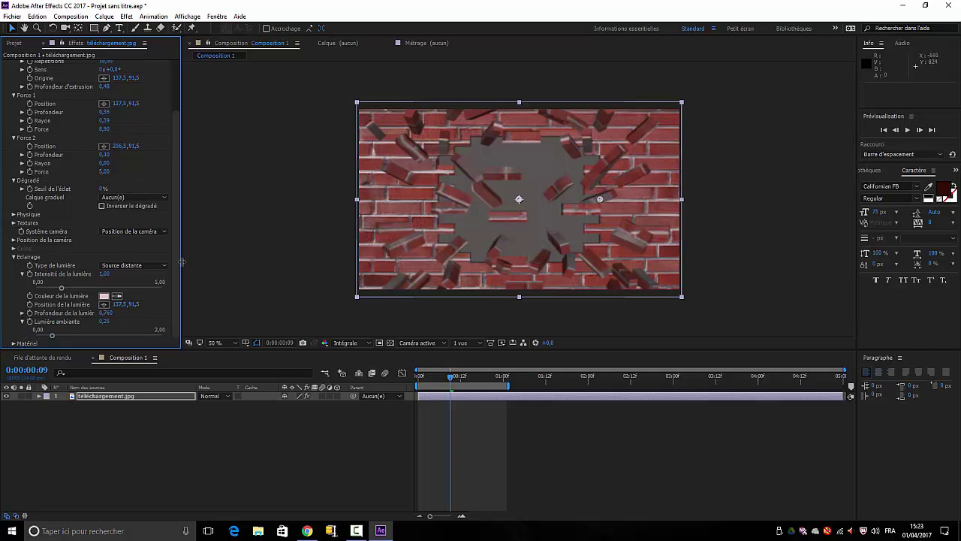
# Preview the explosion from the first frame and extend the work area to the end of the composition
pyautogui.moveTo(452, 378); pyautogui.dragTo(377, 399)
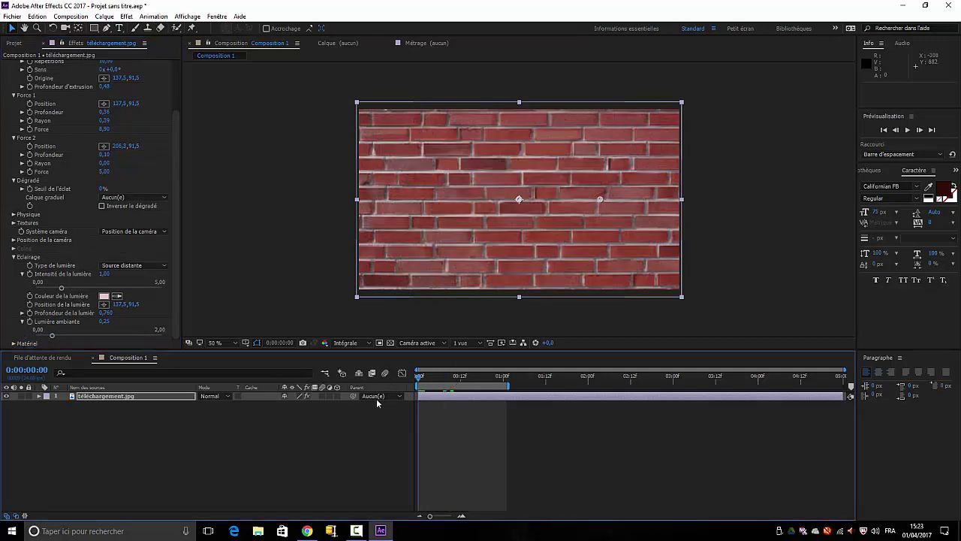
pyautogui.press('space')
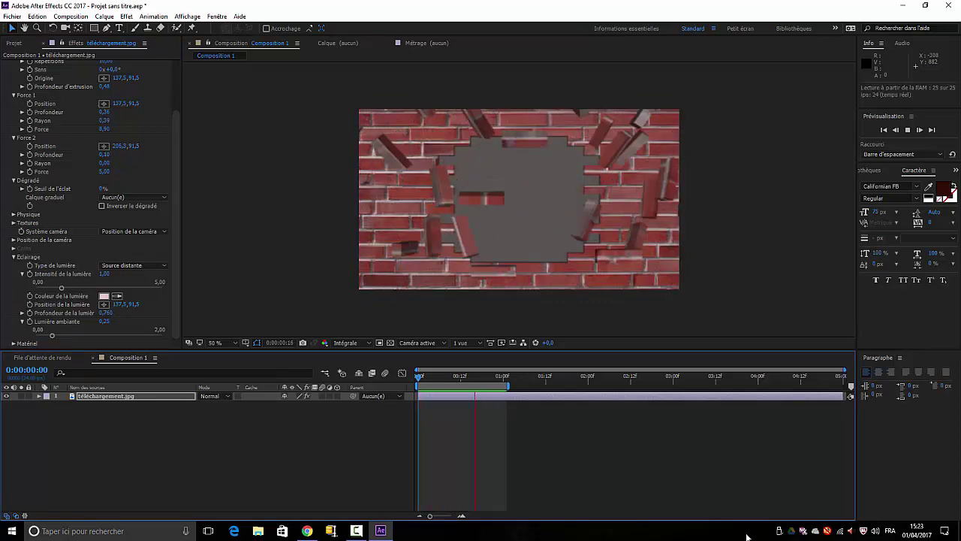
pyautogui.press('space')
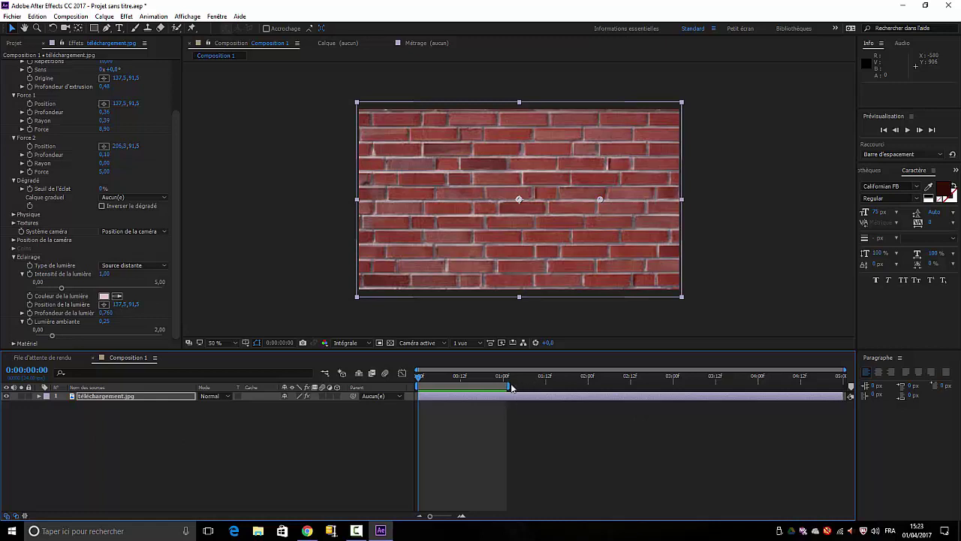
pyautogui.moveTo(509, 385); pyautogui.dragTo(847, 386)
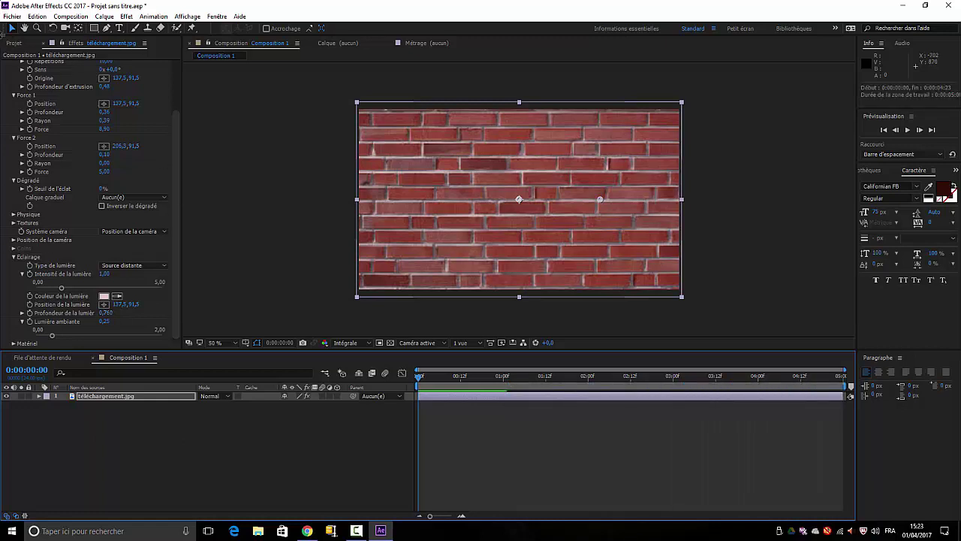
# Add a second téléchargement.jpg layer below the shattering wall and shift the shattering layer to start at 0:00:00:23
pyautogui.click(12, 43)
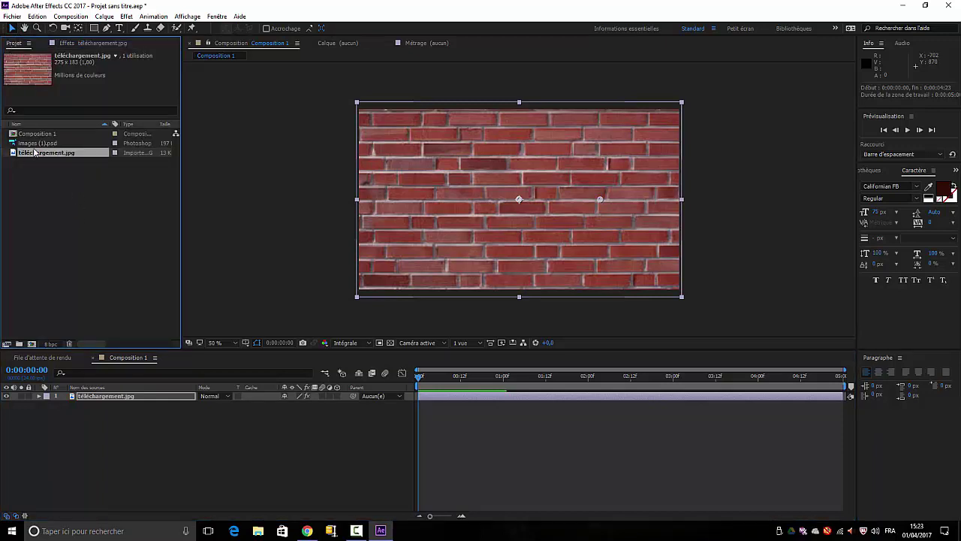
pyautogui.moveTo(37, 153); pyautogui.dragTo(86, 425)
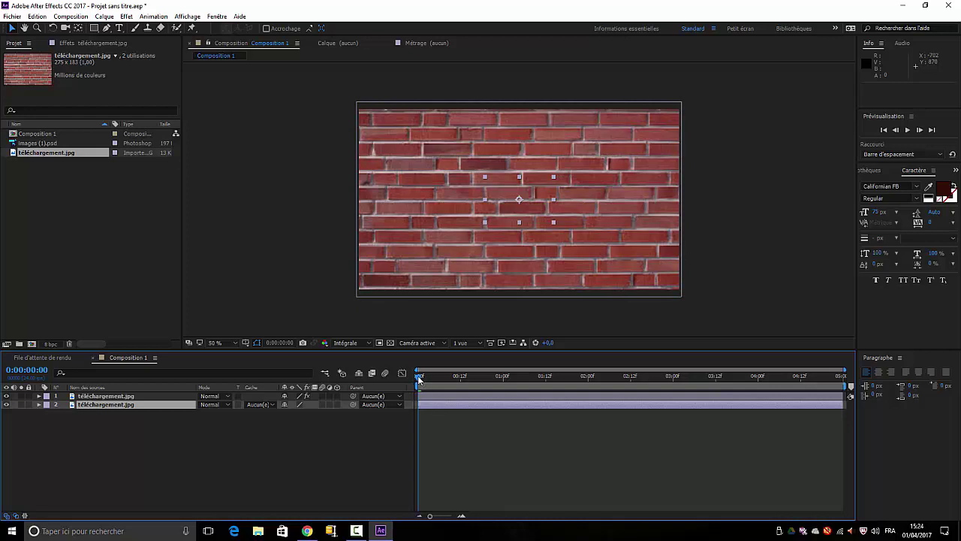
pyautogui.click(460, 396)
pyautogui.moveTo(461, 397); pyautogui.dragTo(538, 401)
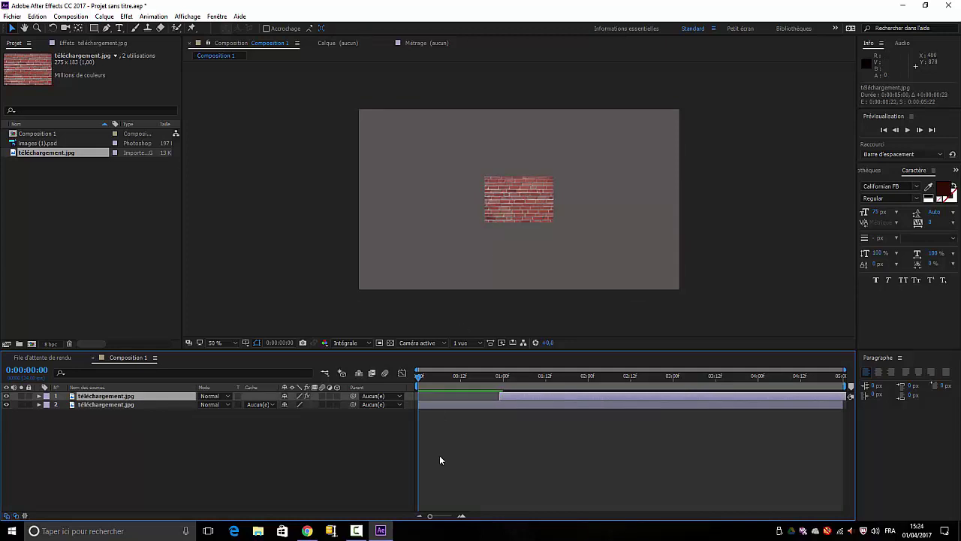
# Enlarge the new wall layer to about 484% by 419%, trim its end to 0:00:00:22, and preview the sequence
pyautogui.click(463, 405)
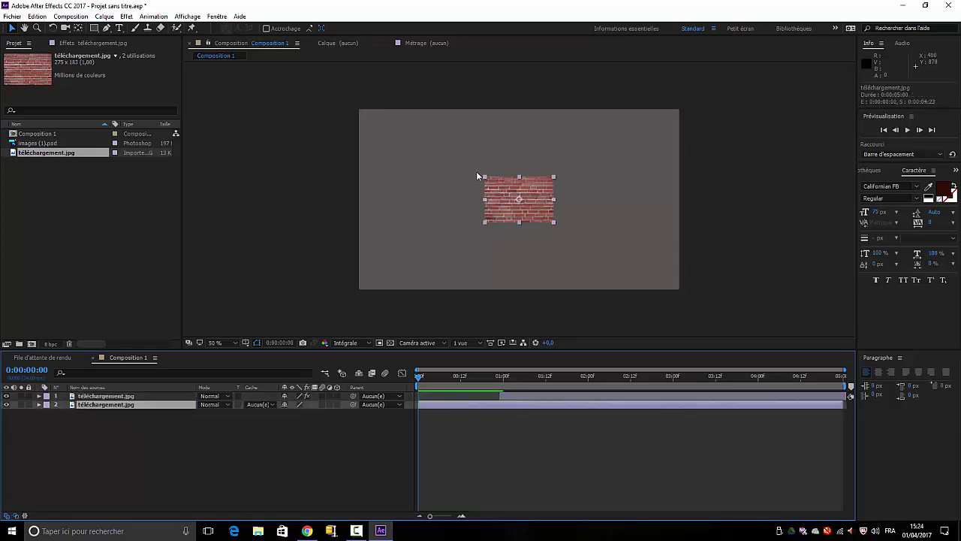
pyautogui.moveTo(484, 222); pyautogui.dragTo(352, 295)
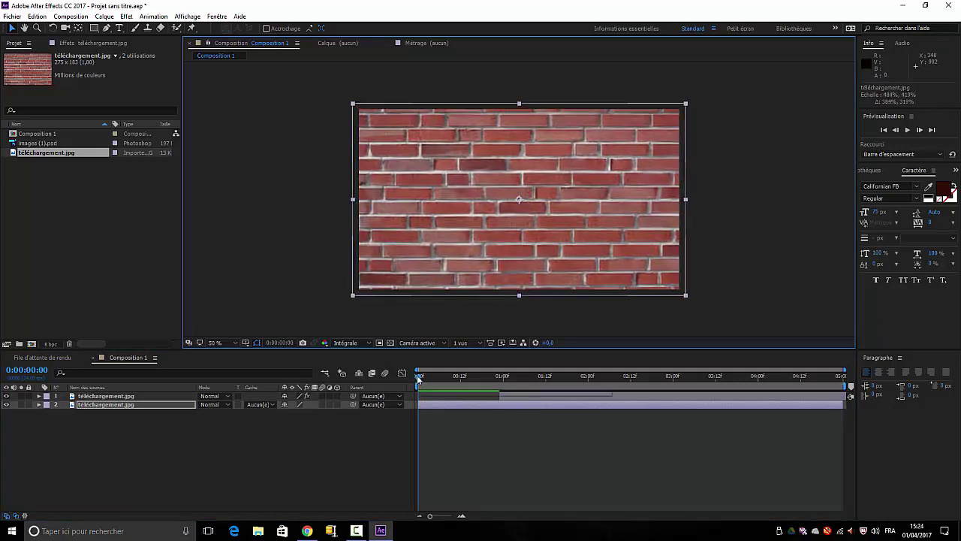
pyautogui.moveTo(843, 404); pyautogui.dragTo(500, 406)
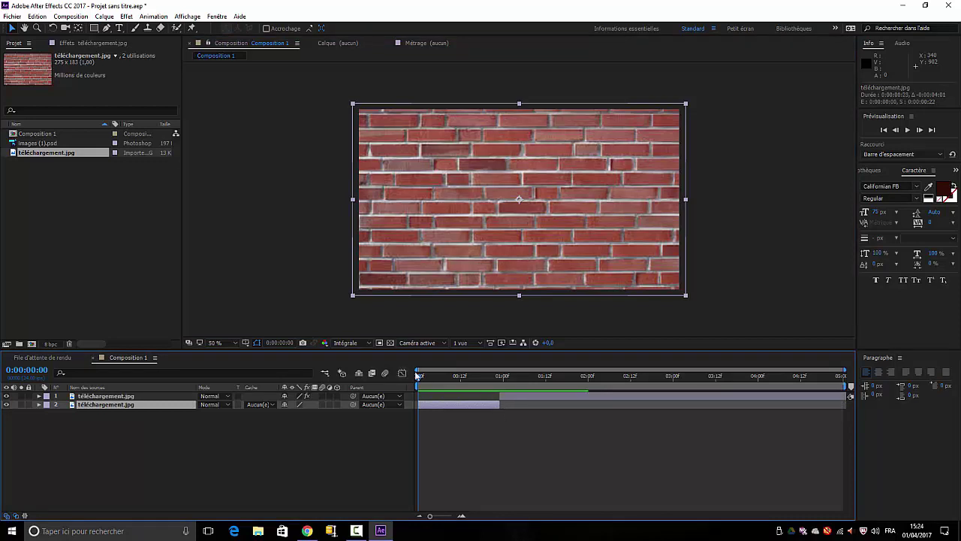
pyautogui.press('space')
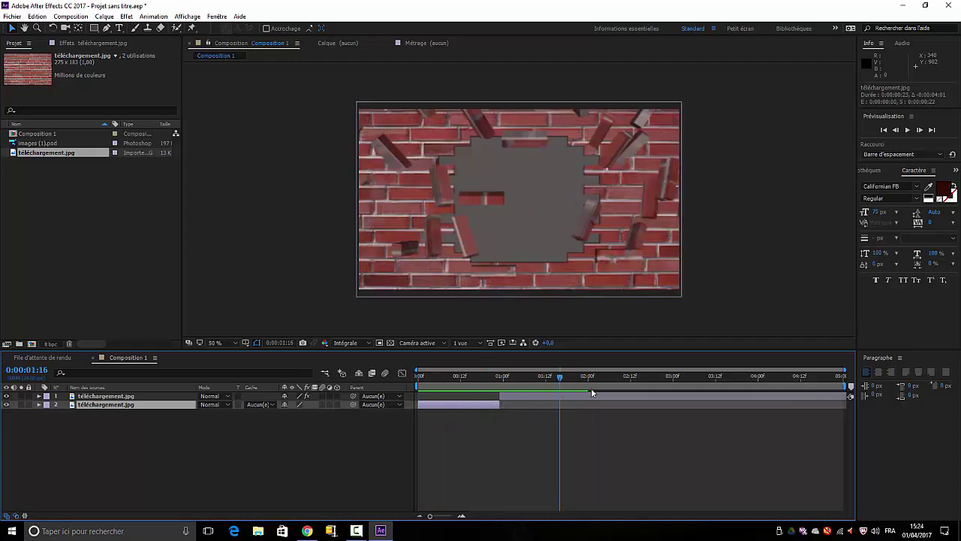
# Convert both téléchargement.jpg wall layers to 3D layers and park the playhead at 0:00:01:08
pyautogui.moveTo(555, 395); pyautogui.dragTo(436, 396)
pyautogui.moveTo(523, 396)
pyautogui.mouseDown()
pyautogui.moveTo(476, 396)
pyautogui.moveTo(564, 396)
pyautogui.moveTo(532, 397)
pyautogui.mouseUp()
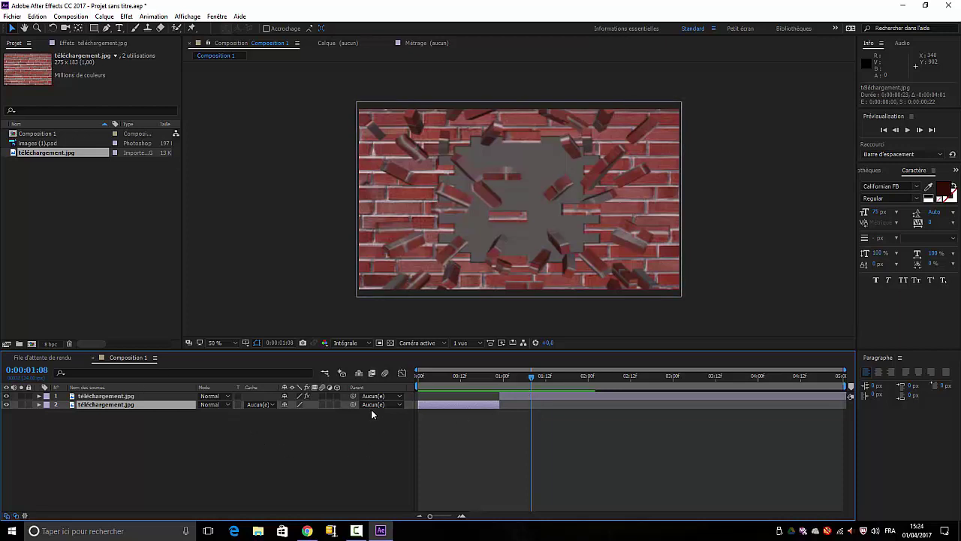
pyautogui.moveTo(338, 396); pyautogui.dragTo(337, 410)
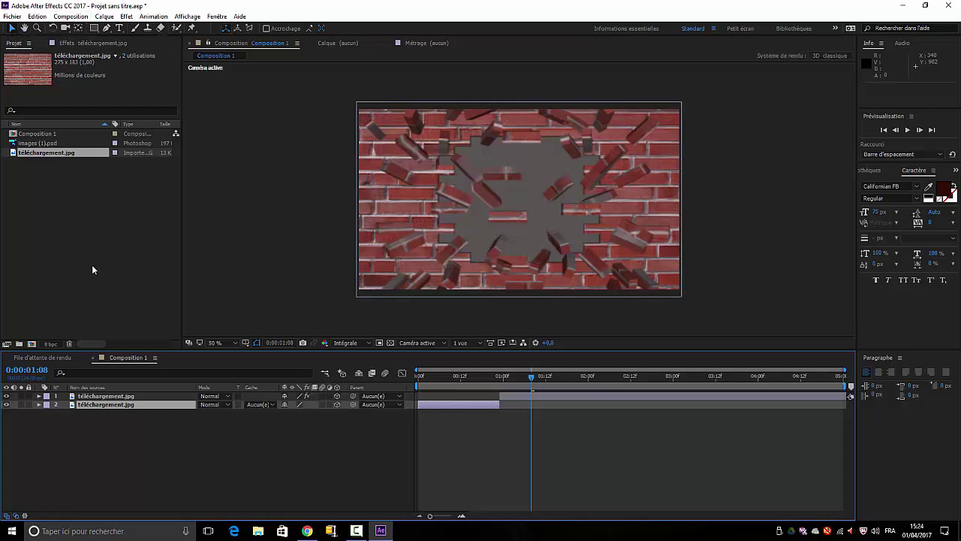
# Add images (1).psd beneath the two wall layers and enlarge the car to about 288% by 353%
pyautogui.moveTo(28, 144); pyautogui.dragTo(80, 439)
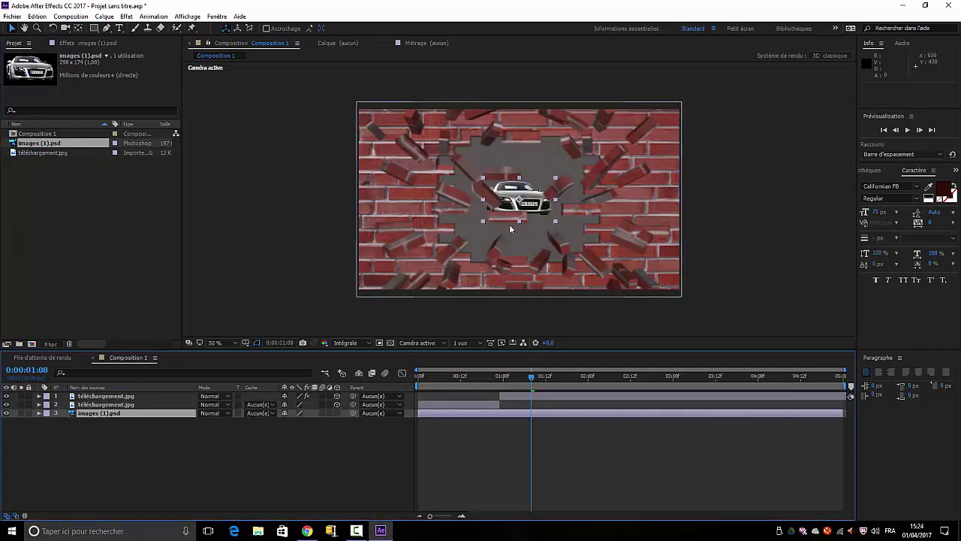
pyautogui.moveTo(483, 220); pyautogui.dragTo(414, 274)
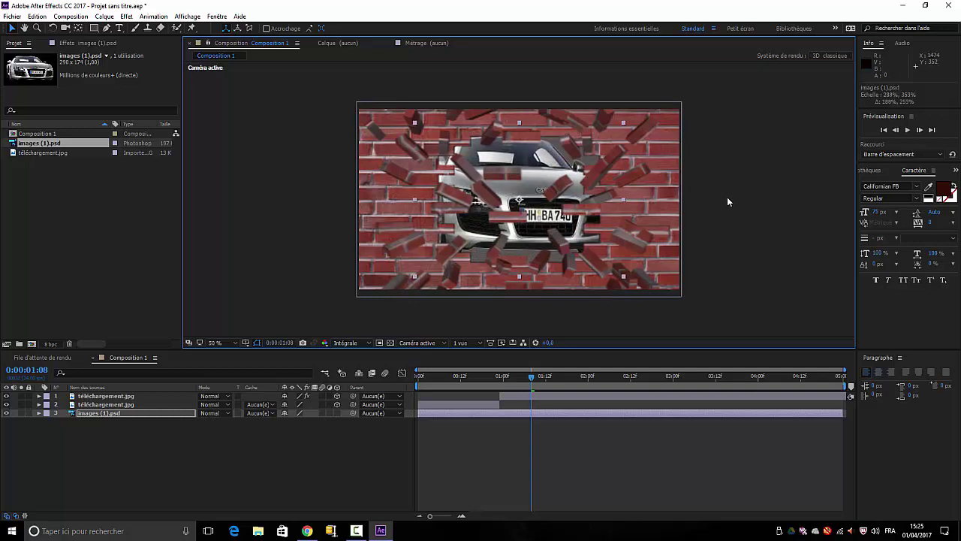
# Make the images (1).psd layer 3D and start keyframing its Position at 0:00:00:00
pyautogui.click(530, 375)
pyautogui.press('space')
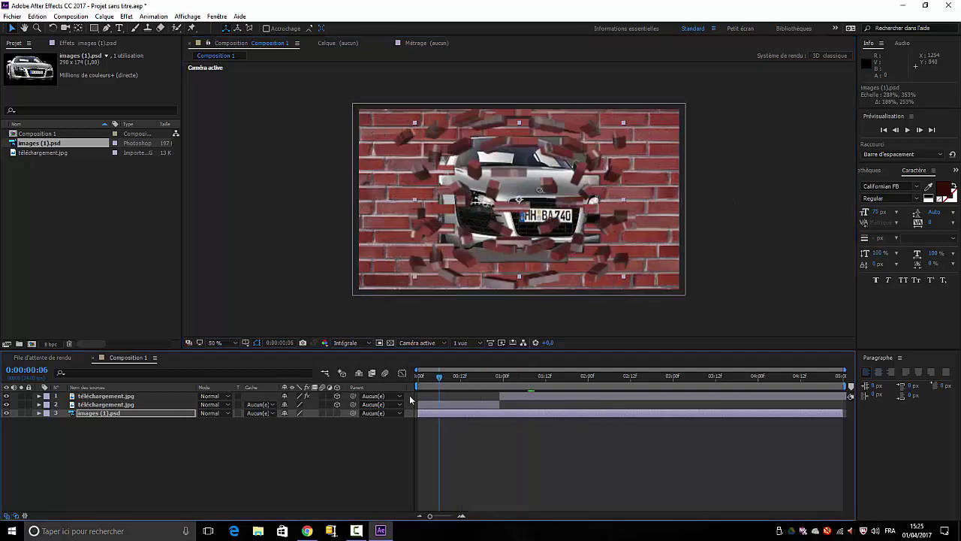
pyautogui.moveTo(494, 396); pyautogui.dragTo(281, 404)
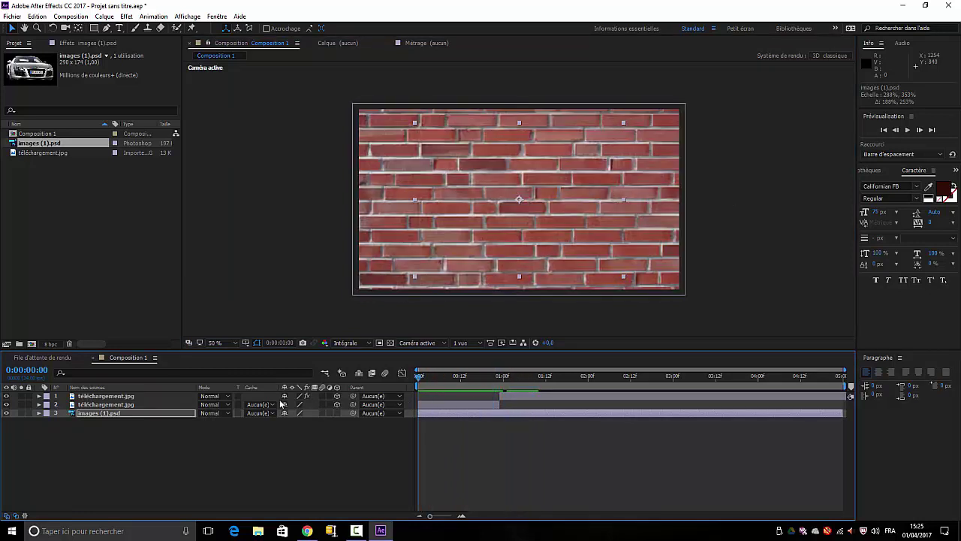
pyautogui.click(337, 413)
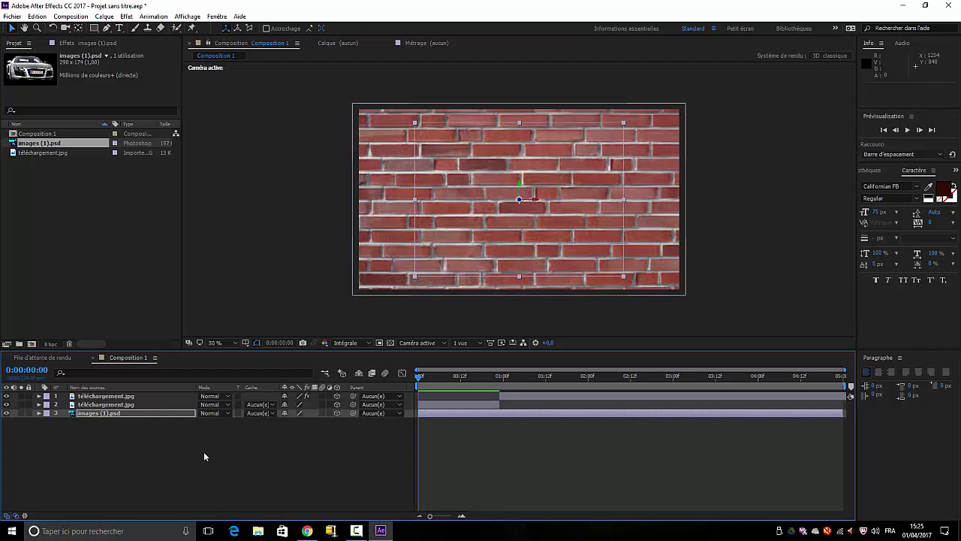
pyautogui.press('p')
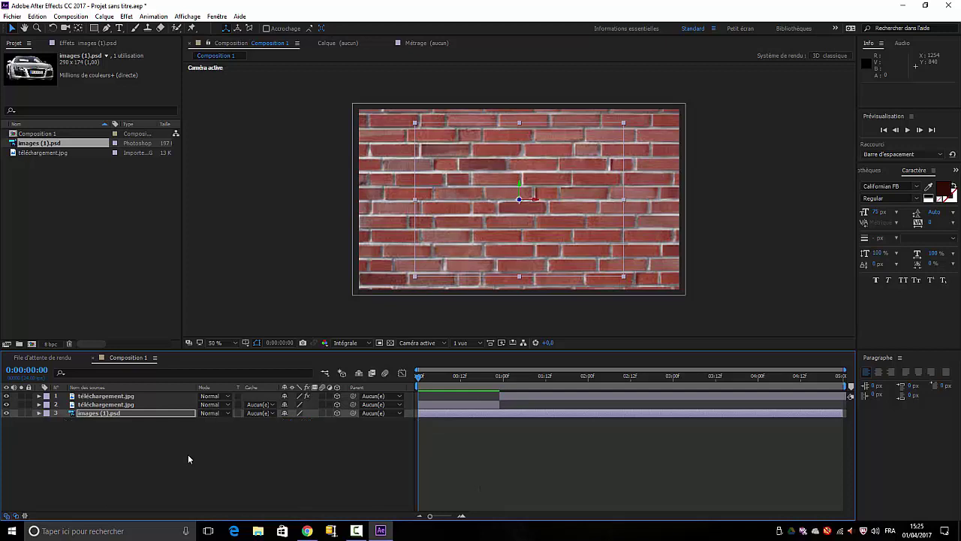
pyautogui.click(318, 422)
pyautogui.click(64, 421)
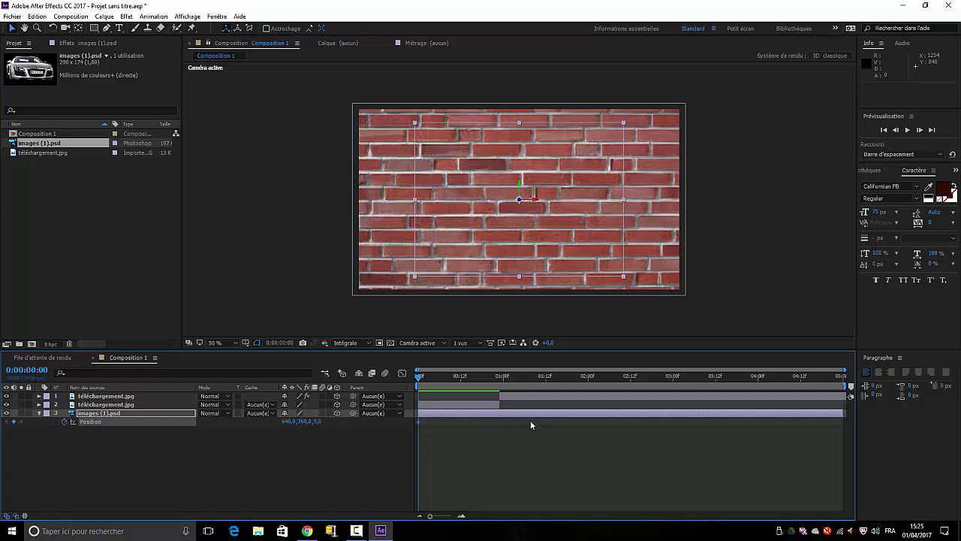
# Set the car's Z position to 24 at 0:00:00:00 and to -3 at 0:00:01:05
pyautogui.click(319, 422)
pyautogui.click(349, 451)
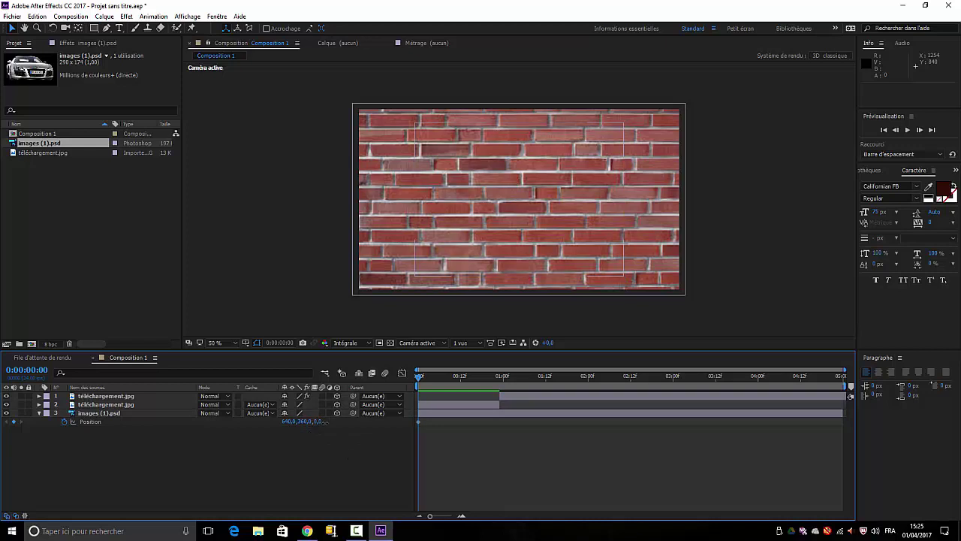
pyautogui.moveTo(322, 421); pyautogui.dragTo(330, 421)
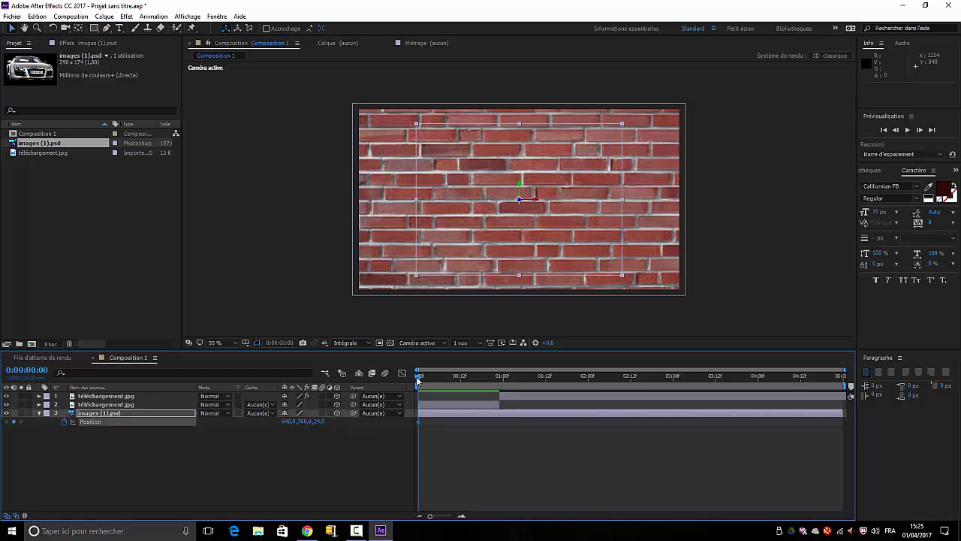
pyautogui.moveTo(418, 380); pyautogui.dragTo(521, 377)
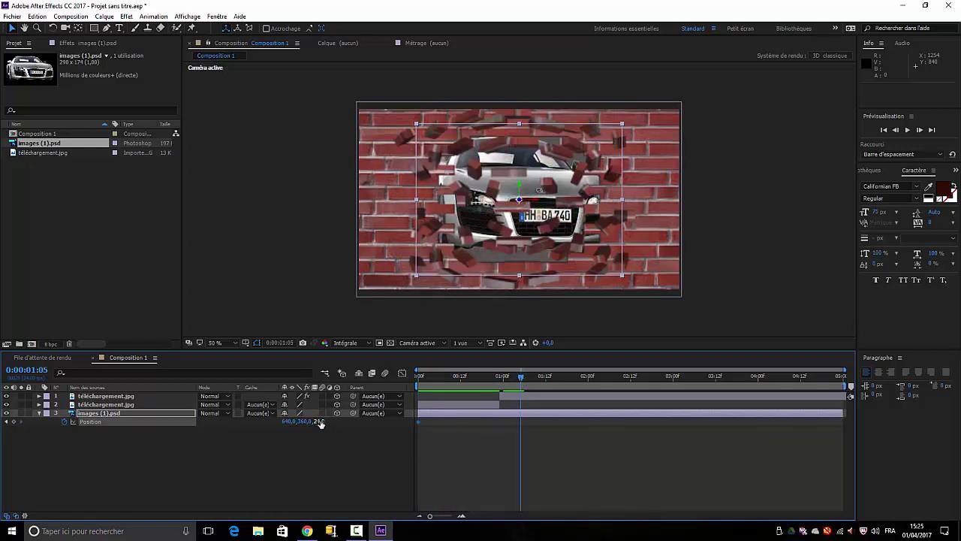
pyautogui.moveTo(320, 423)
pyautogui.mouseDown()
pyautogui.moveTo(294, 423)
pyautogui.moveTo(305, 434)
pyautogui.moveTo(318, 429)
pyautogui.mouseUp()
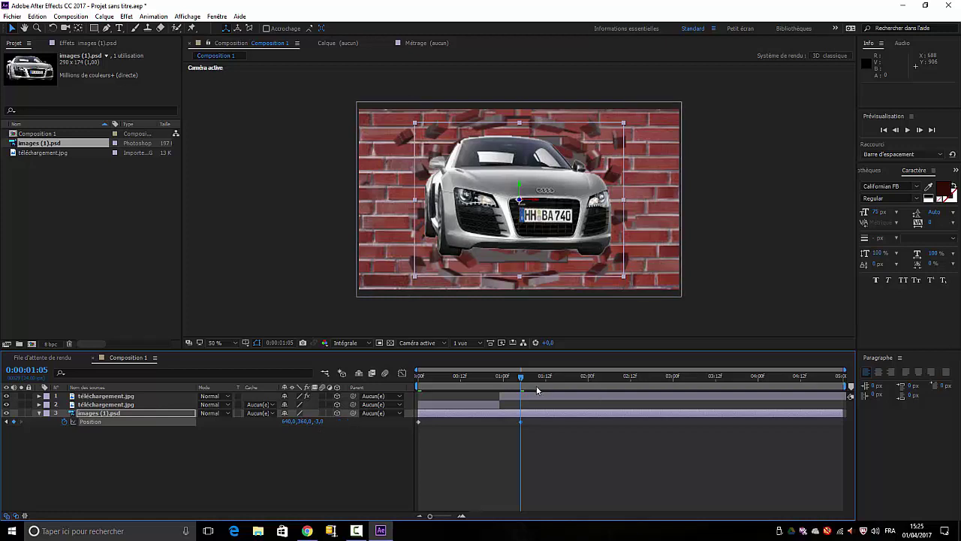
# Move both téléchargement.jpg layers back to Z position 71 and enlarge them to about 509% by 455%
pyautogui.click(150, 395)
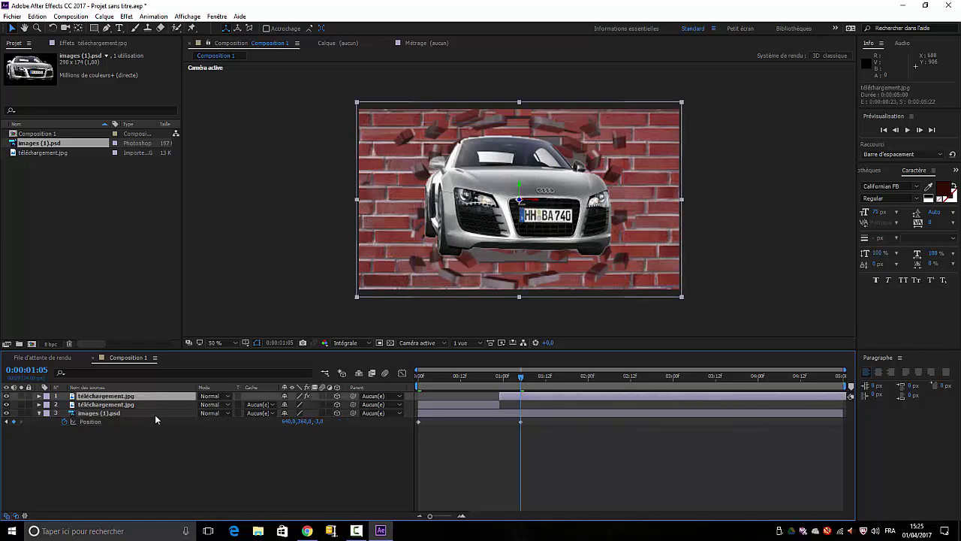
pyautogui.keyDown('shift'); pyautogui.click(157, 404); pyautogui.keyUp('shift')
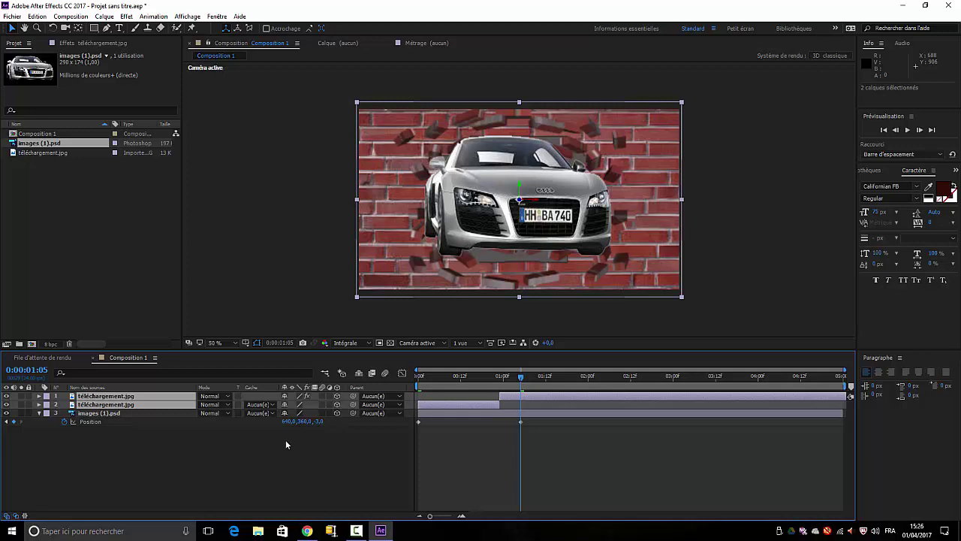
pyautogui.press('p')
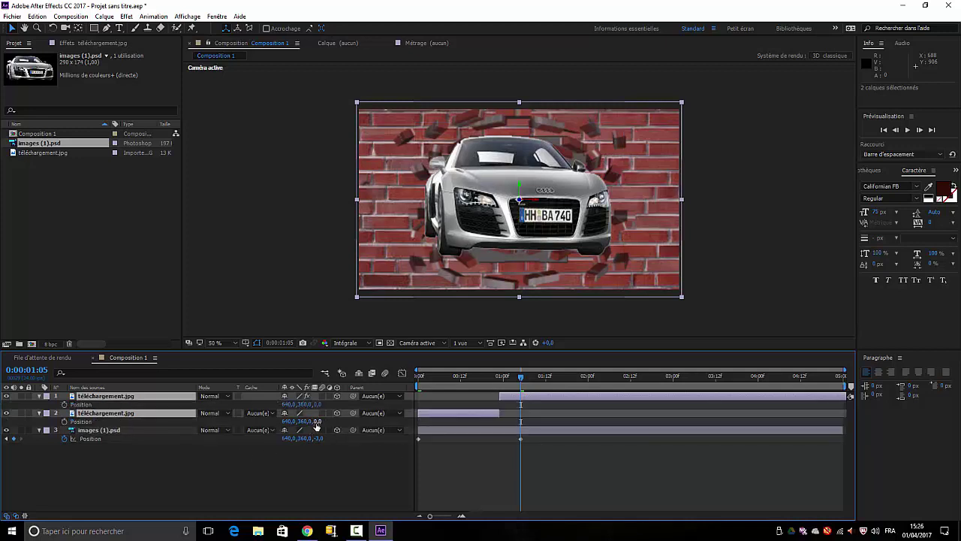
pyautogui.moveTo(319, 424); pyautogui.dragTo(438, 436)
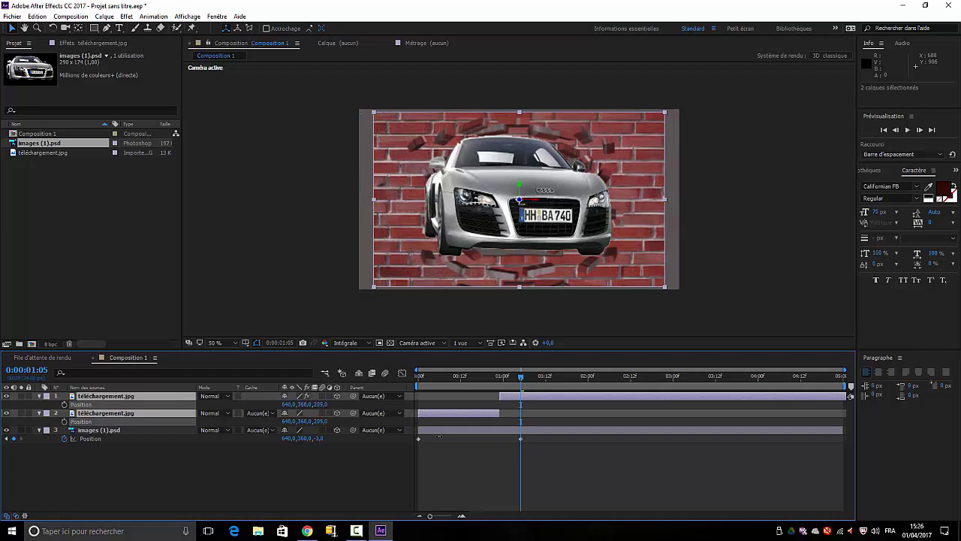
pyautogui.moveTo(438, 435); pyautogui.dragTo(390, 455)
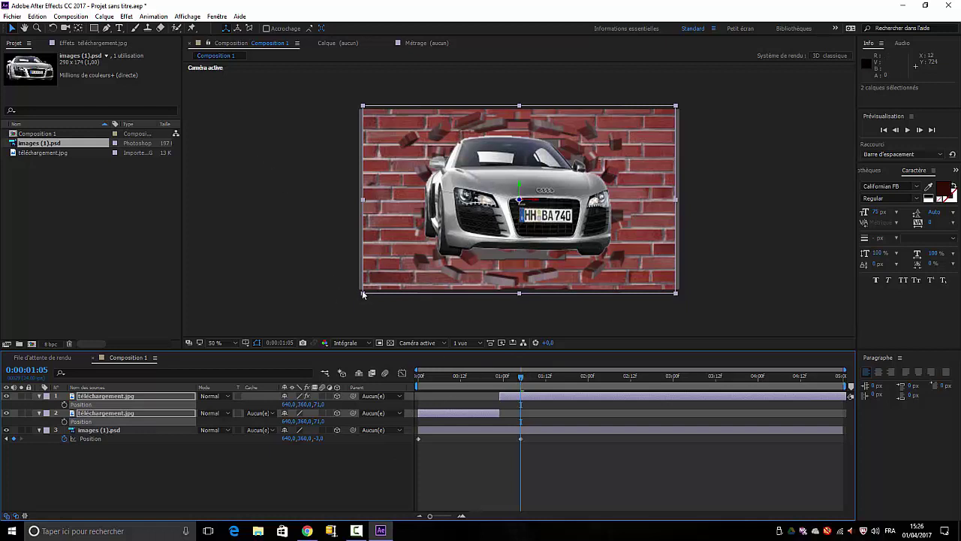
pyautogui.moveTo(361, 298); pyautogui.dragTo(351, 301)
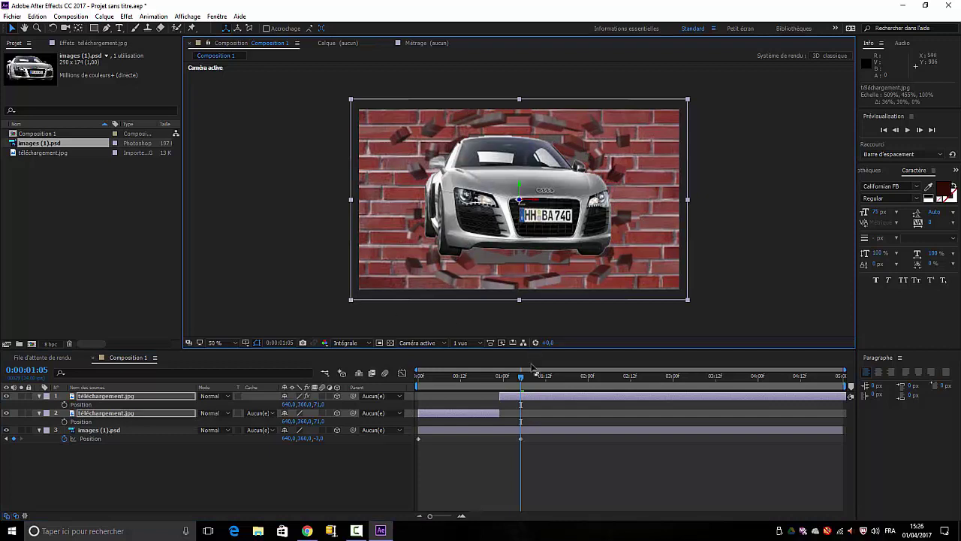
# Set the car's Z position to 93 at the 0:00:00:00 keyframe so it starts behind the wall
pyautogui.click(454, 427)
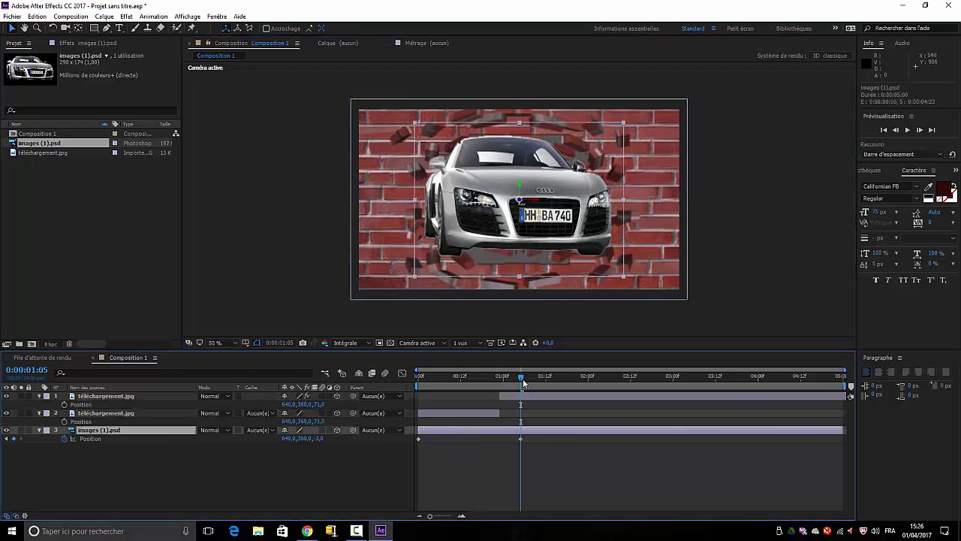
pyautogui.moveTo(521, 377); pyautogui.dragTo(400, 409)
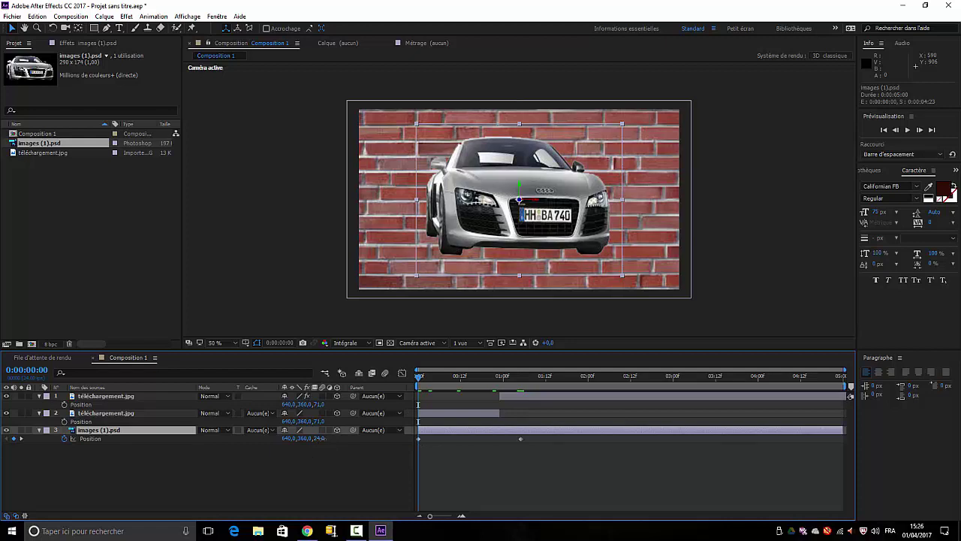
pyautogui.moveTo(319, 438); pyautogui.dragTo(359, 443)
pyautogui.press('Return')
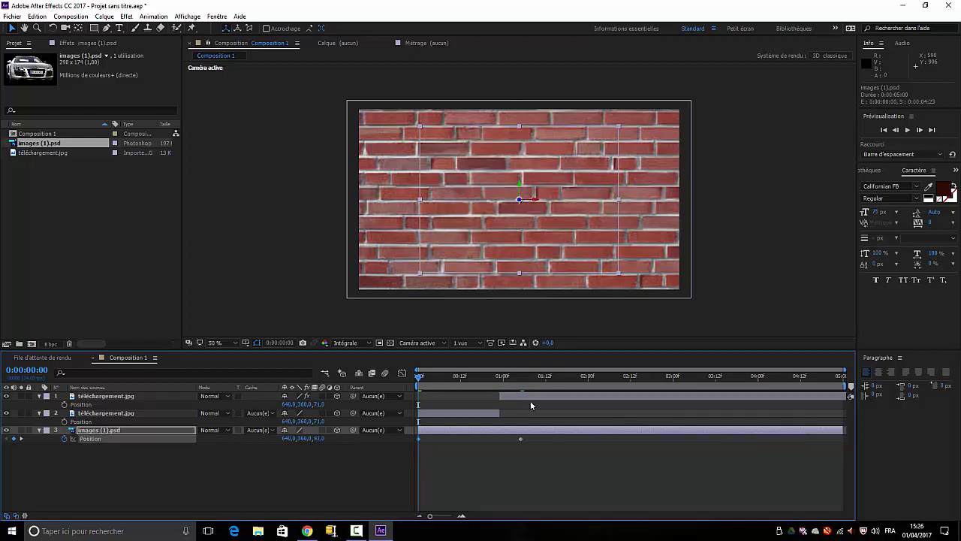
# Shift the car layer one frame earlier and move its second Position keyframe to 0:00:01:02
pyautogui.moveTo(419, 376); pyautogui.dragTo(499, 387)
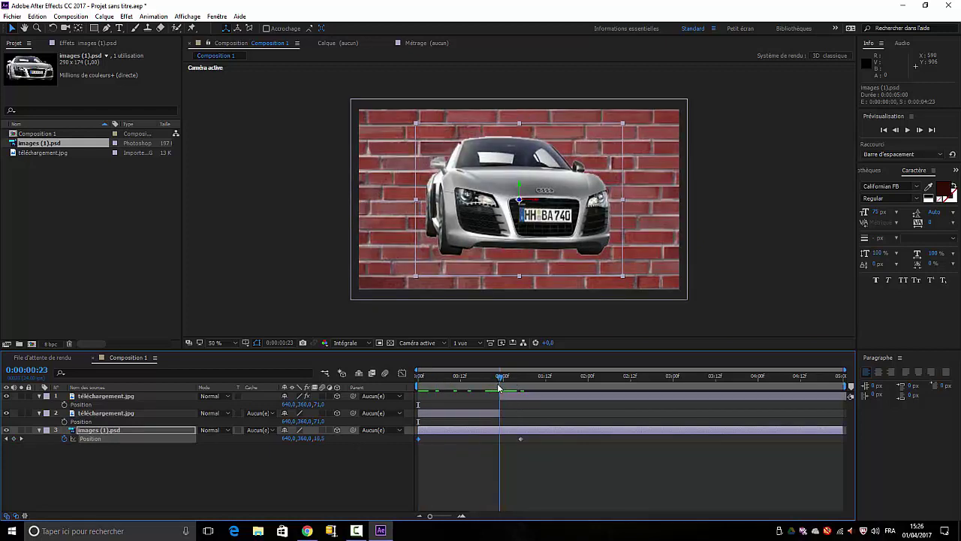
pyautogui.moveTo(520, 433); pyautogui.dragTo(518, 436)
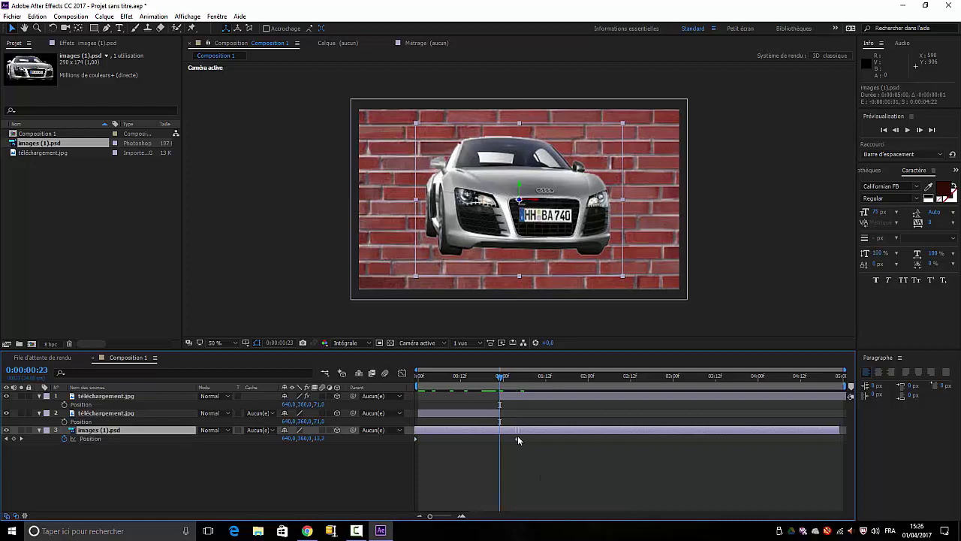
pyautogui.moveTo(500, 377); pyautogui.dragTo(510, 380)
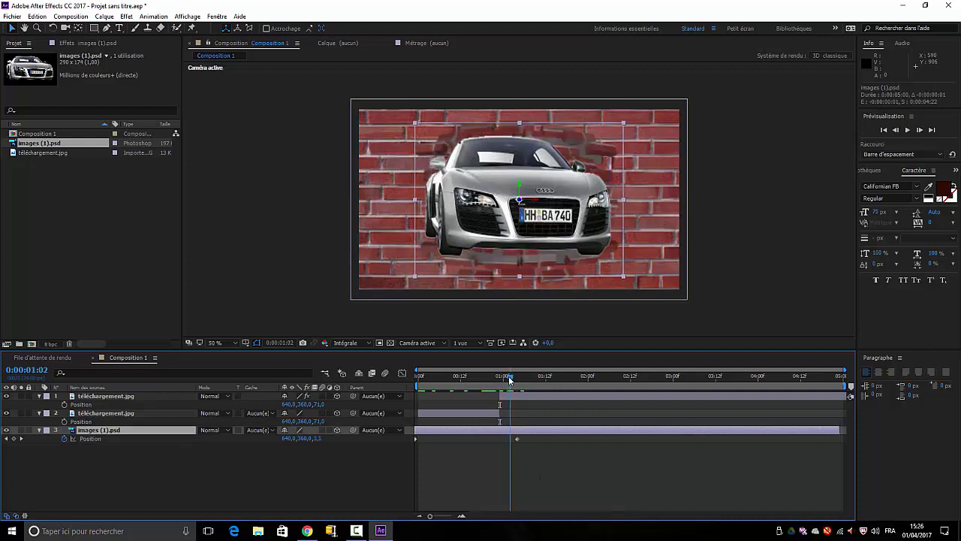
pyautogui.click(515, 440)
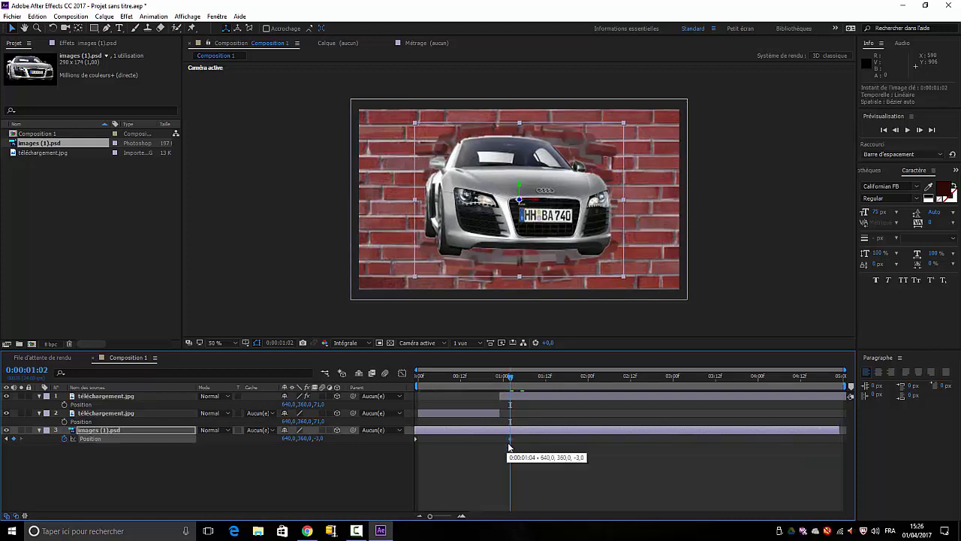
# Add a Position keyframe for the car at 0:00:00:23 with Z set to 85, and preview the burst through the wall
pyautogui.moveTo(510, 380); pyautogui.dragTo(489, 380)
pyautogui.click(419, 385)
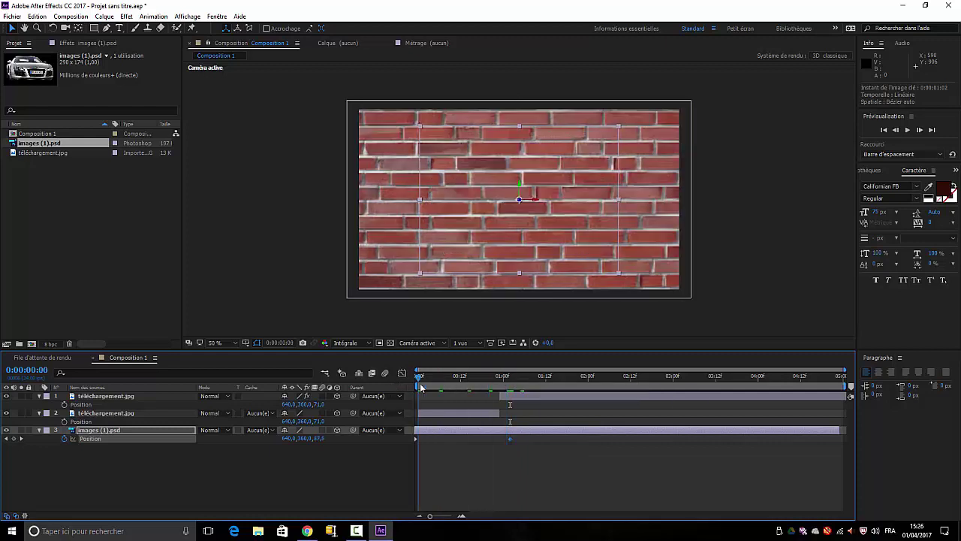
pyautogui.press('space')
pyautogui.press('pageup')
pyautogui.press('pageup')
pyautogui.press('pageup')
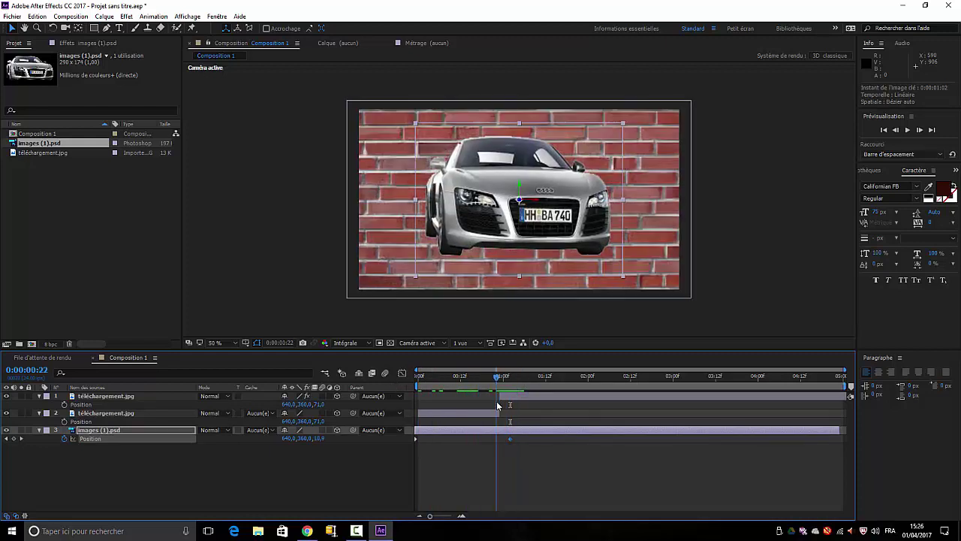
pyautogui.press('pagedown')
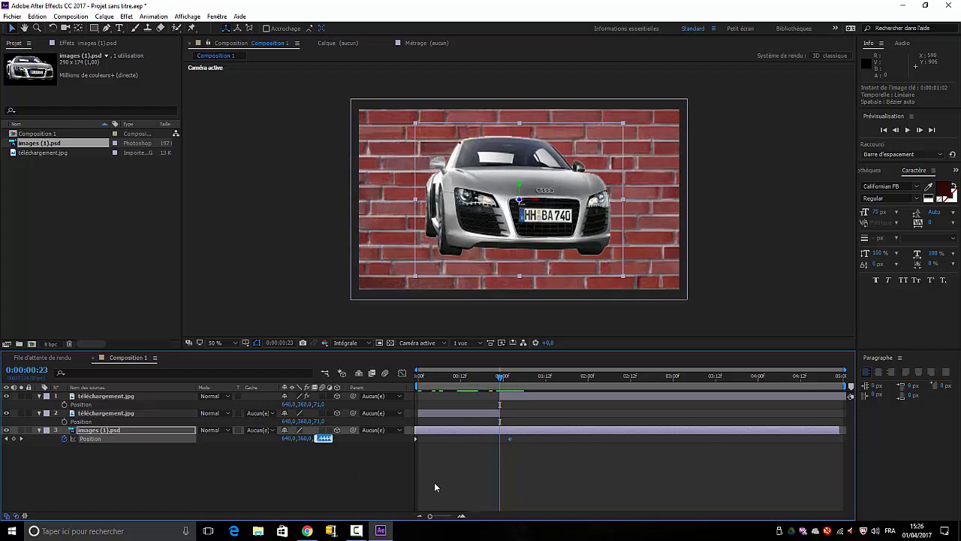
pyautogui.write('85')
pyautogui.click(371, 466)
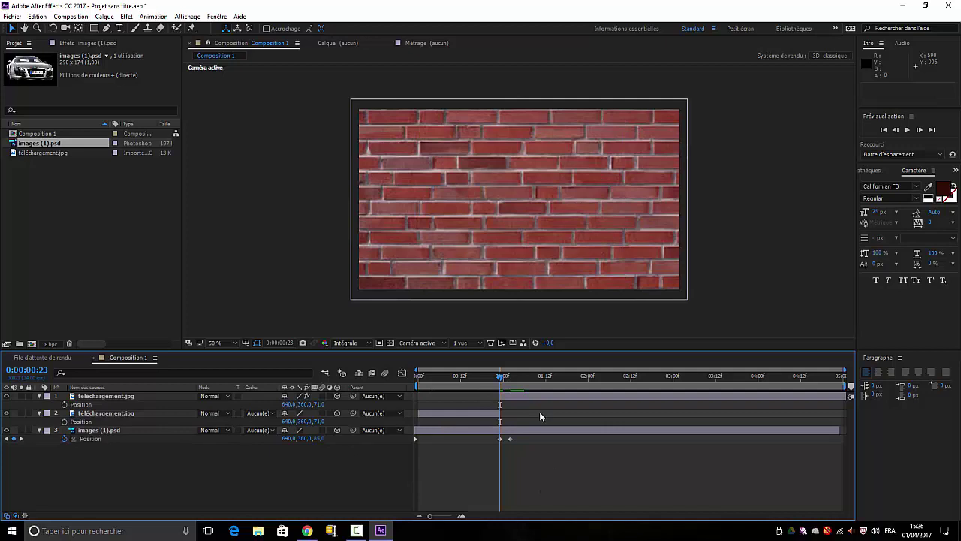
pyautogui.press('space')
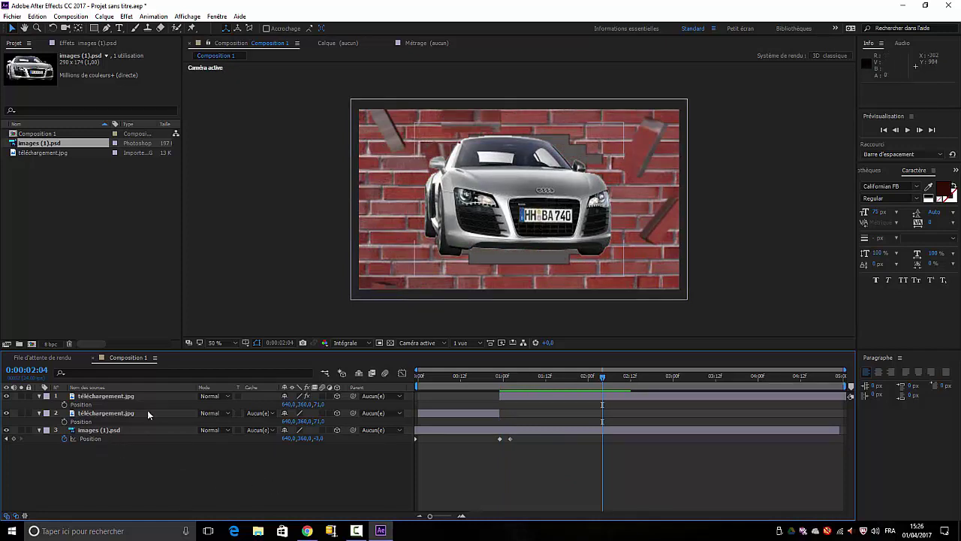
# Scale the car to about 238,7, 292,9, 83,0% and reposition it at 650, 366 within the wall's hole
pyautogui.click(122, 429)
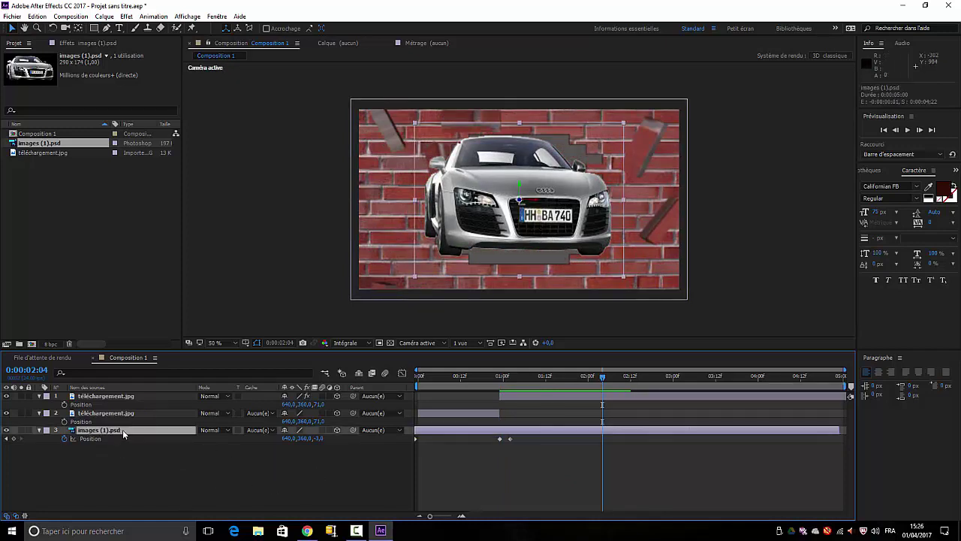
pyautogui.press('s')
pyautogui.moveTo(331, 439); pyautogui.dragTo(325, 442)
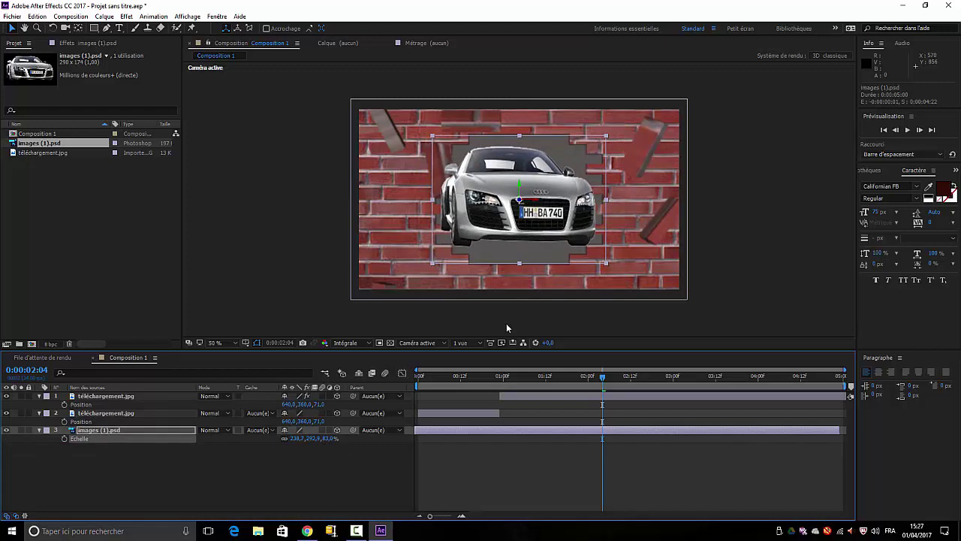
pyautogui.moveTo(546, 190); pyautogui.dragTo(541, 193)
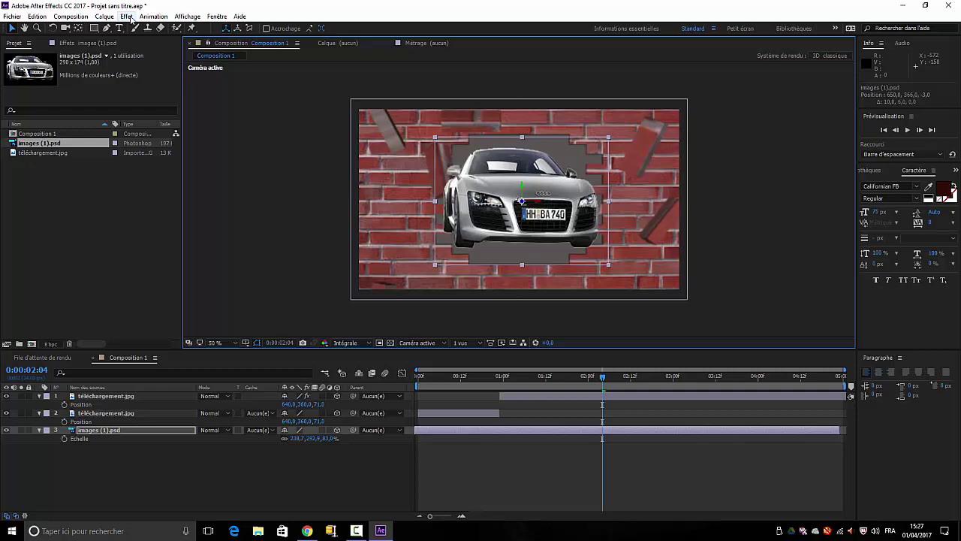
# Apply an Ombre portée effect to the car with Distance 39 and Lissage 52, and preview the animation
pyautogui.click(129, 17)
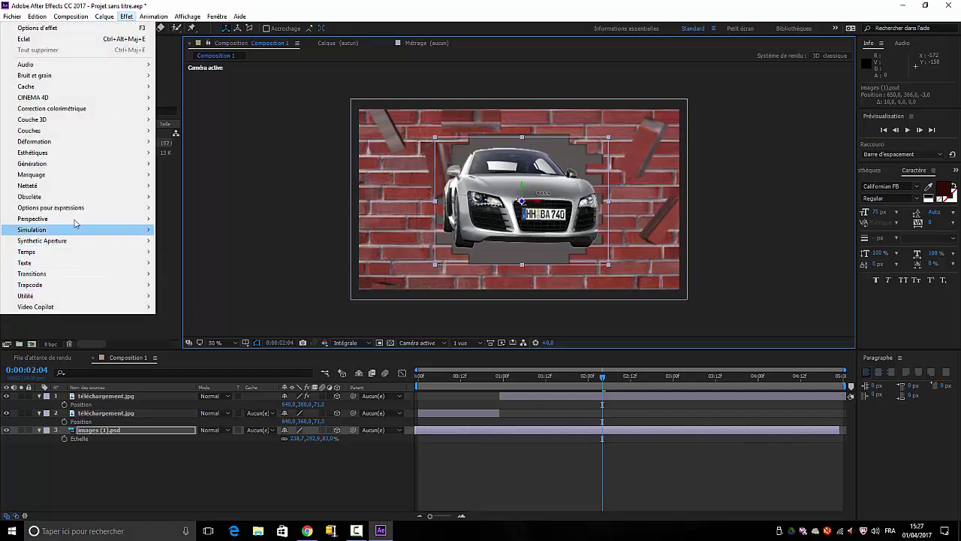
pyautogui.moveTo(75, 218)
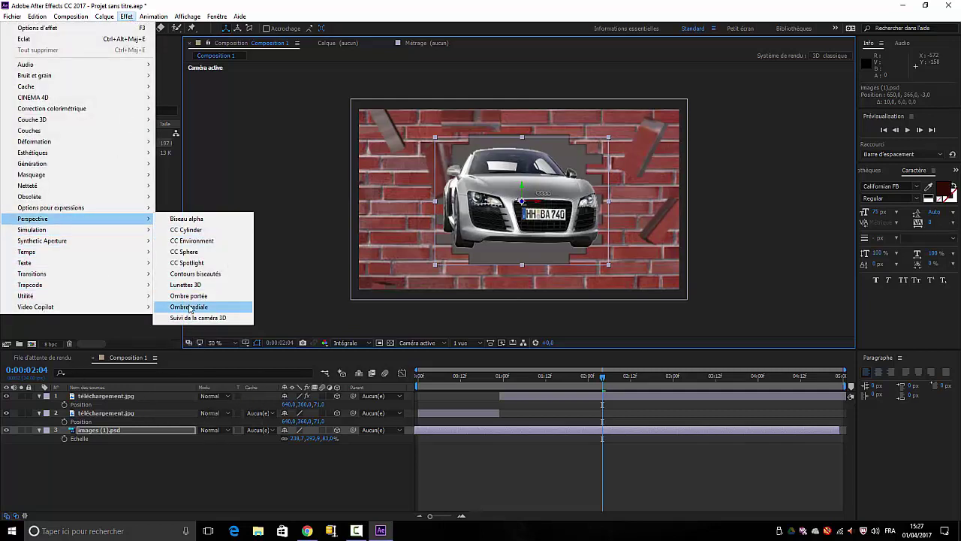
pyautogui.click(189, 296)
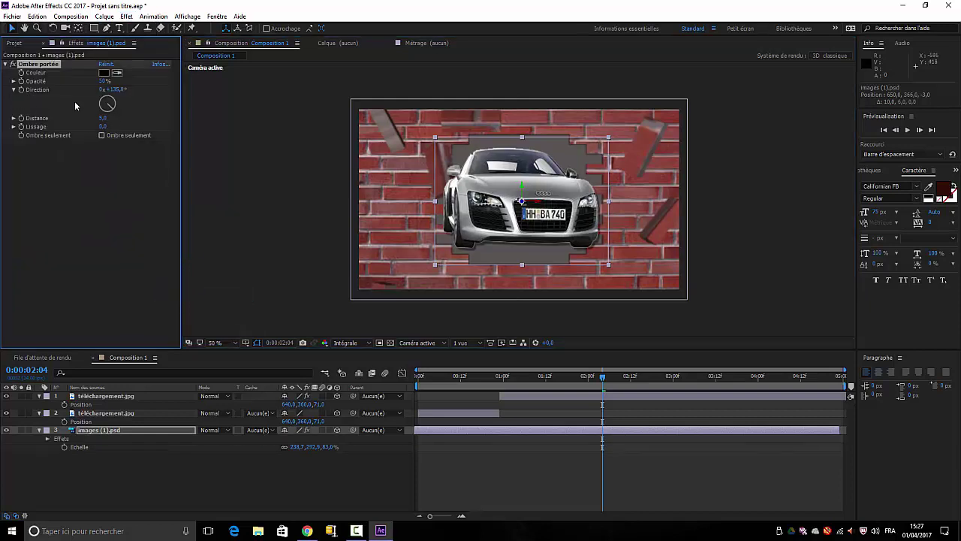
pyautogui.moveTo(102, 118); pyautogui.dragTo(129, 126)
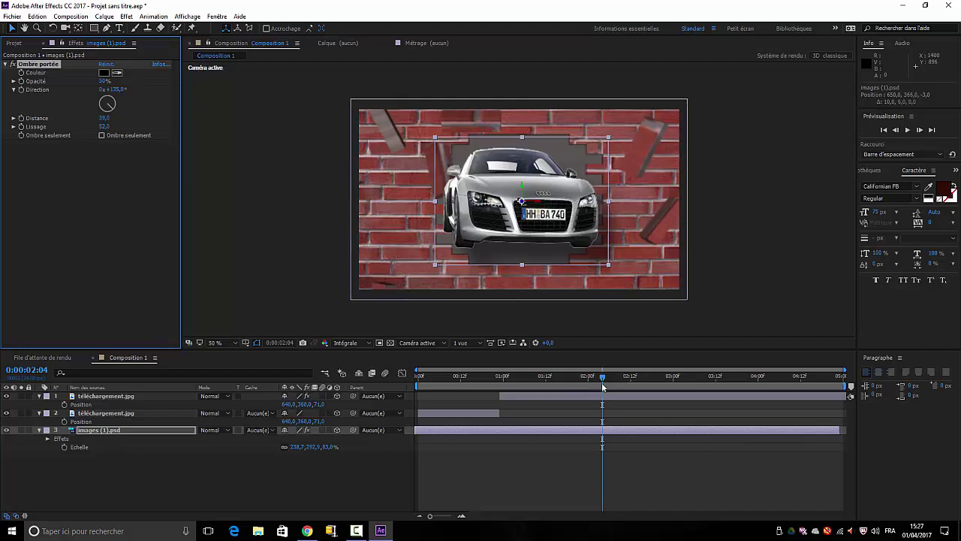
pyautogui.press('space')
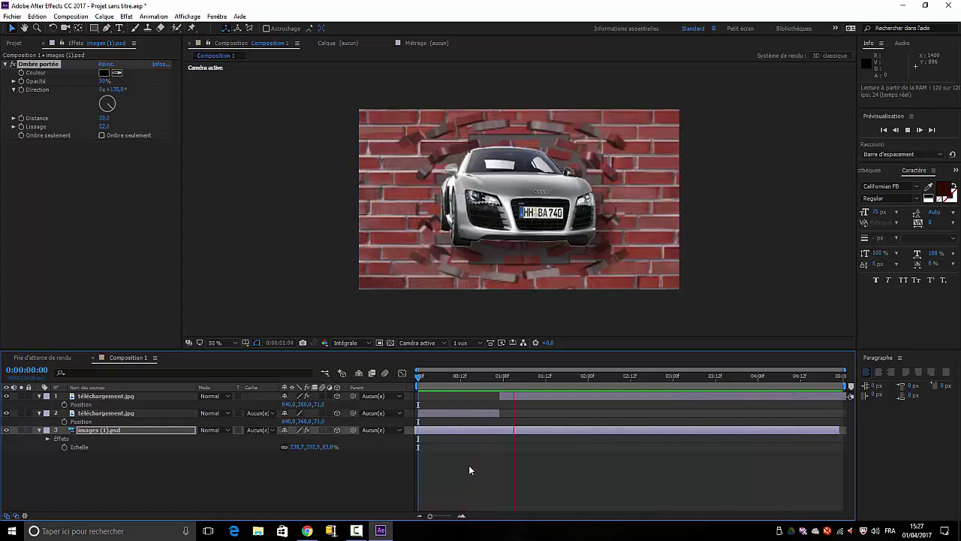
pyautogui.press('space')
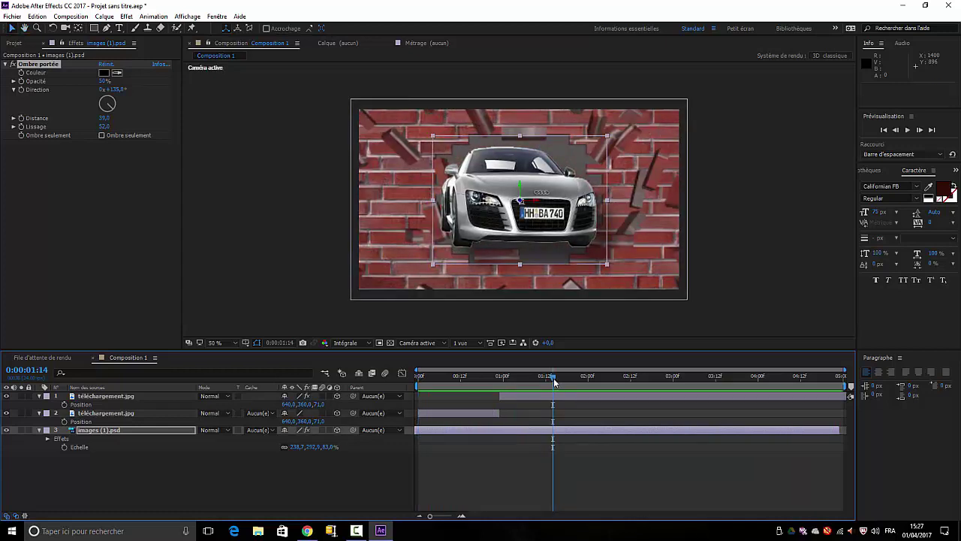
# Move the car's Position keyframe from 0:00:00:23 to 0:00:01:00, delete the one at 0:00:02:04, and preview the animation
pyautogui.moveTo(554, 377); pyautogui.dragTo(502, 386)
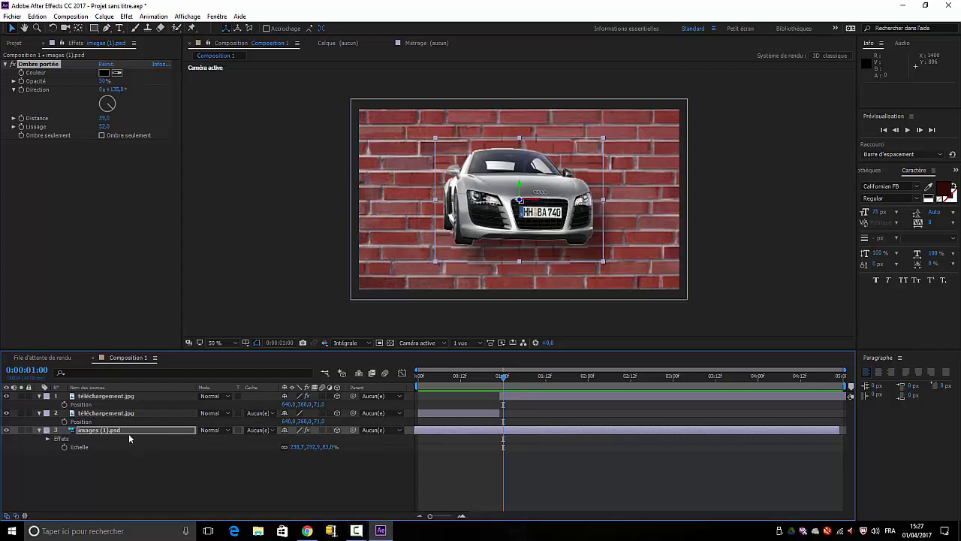
pyautogui.press('p')
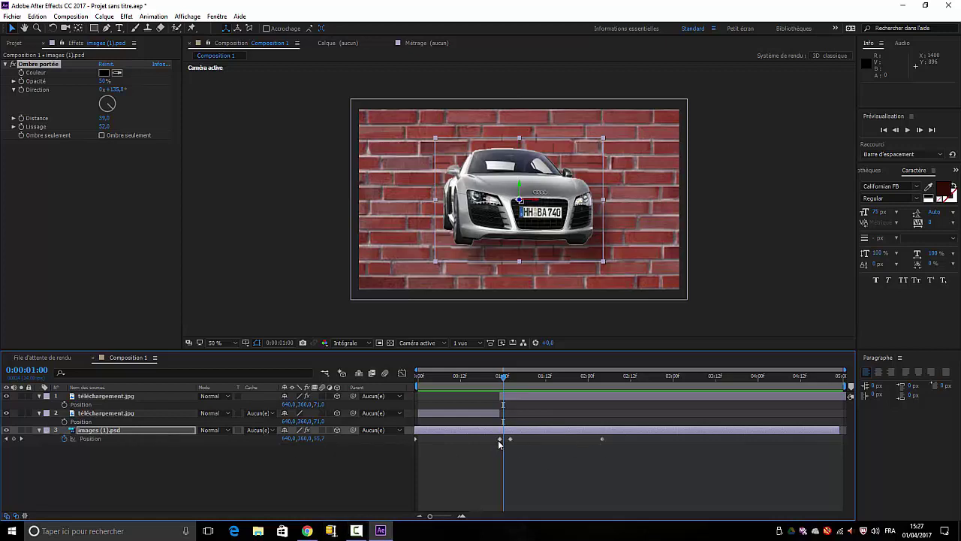
pyautogui.moveTo(499, 439); pyautogui.dragTo(503, 439)
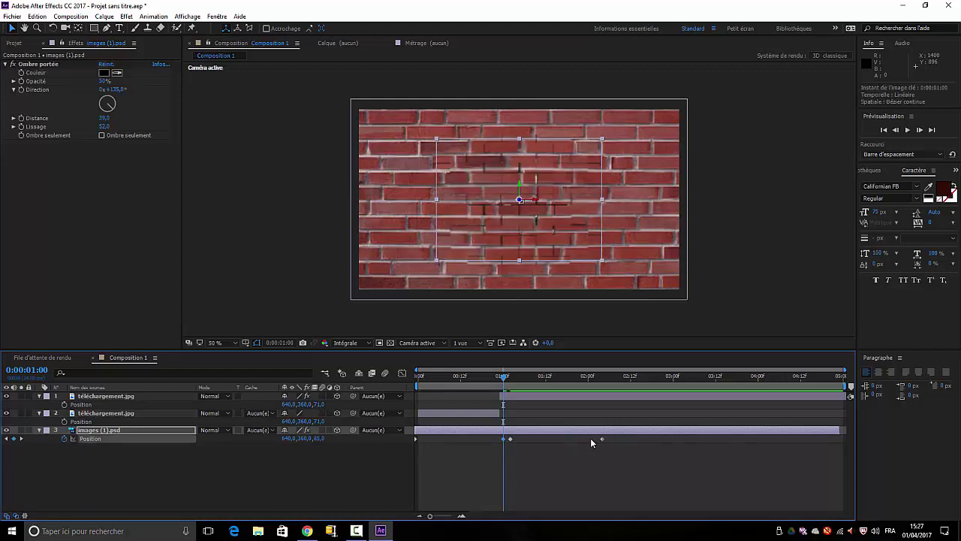
pyautogui.press('space')
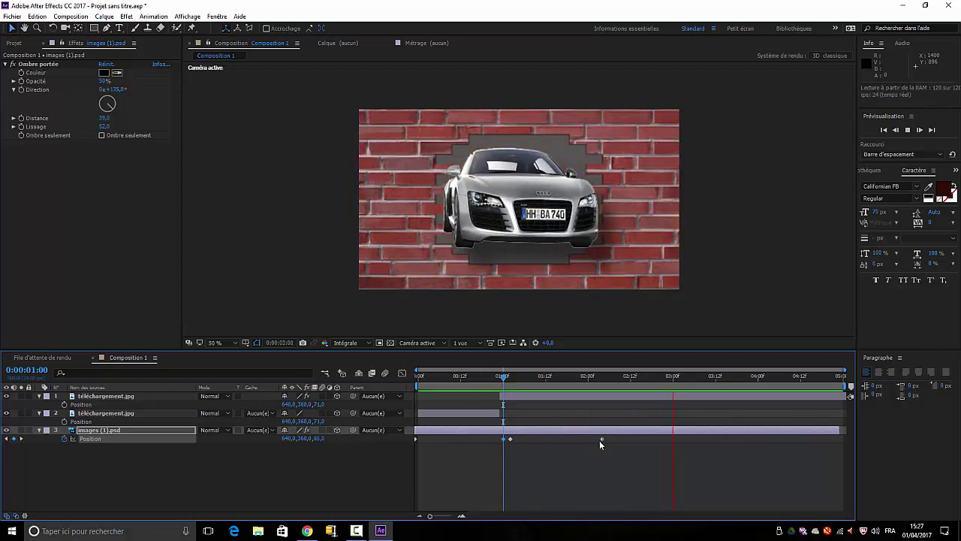
pyautogui.moveTo(604, 438)
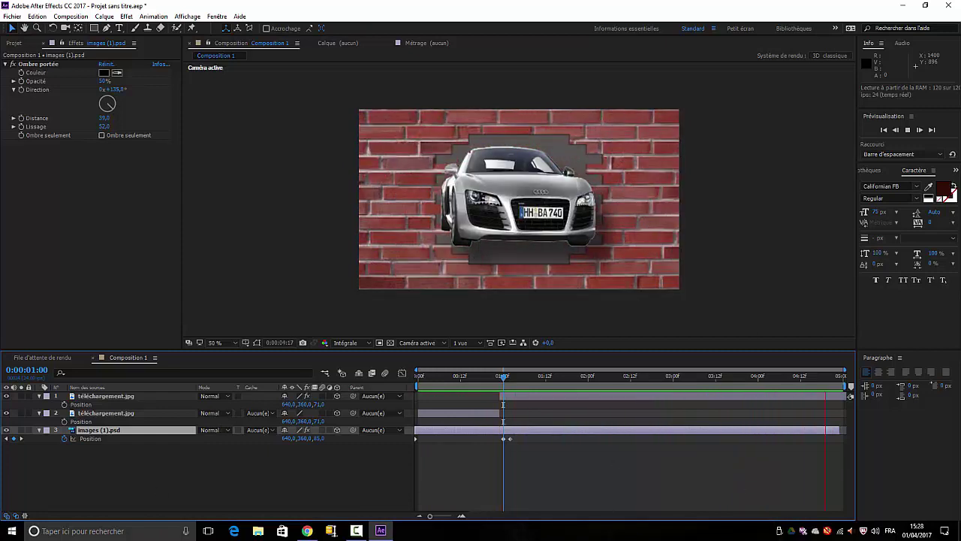
pyautogui.click(907, 129)
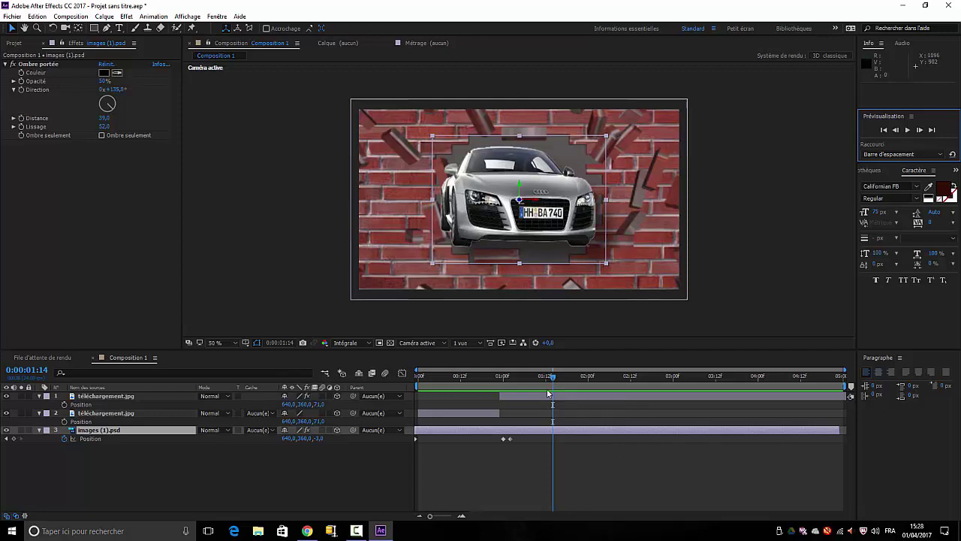
# At 0:00:01:07, mask the car's left side with a rectangle about 20 x 74 px in Soustraction mode, and check the frames back to 0:00:01:02
pyautogui.moveTo(553, 376); pyautogui.dragTo(518, 376)
pyautogui.press('pagedown')
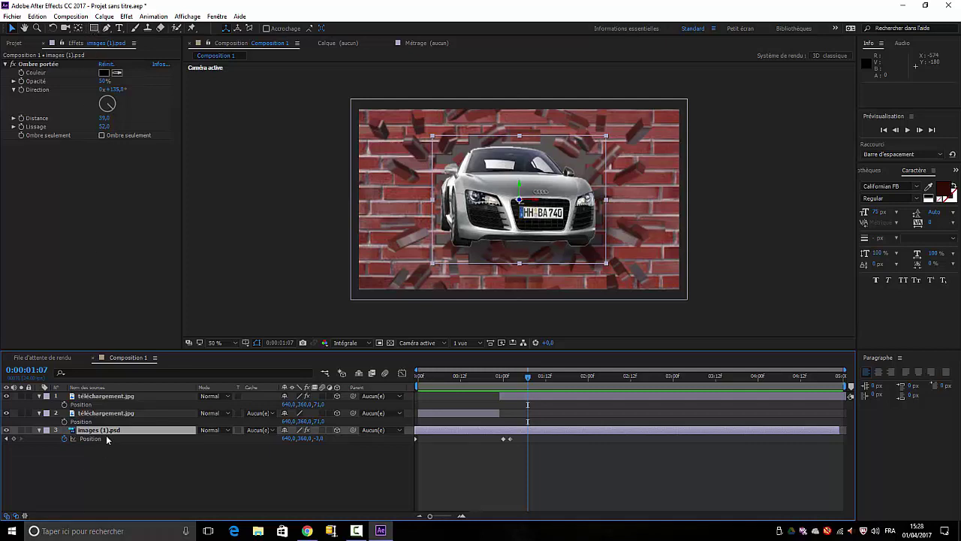
pyautogui.click(94, 28)
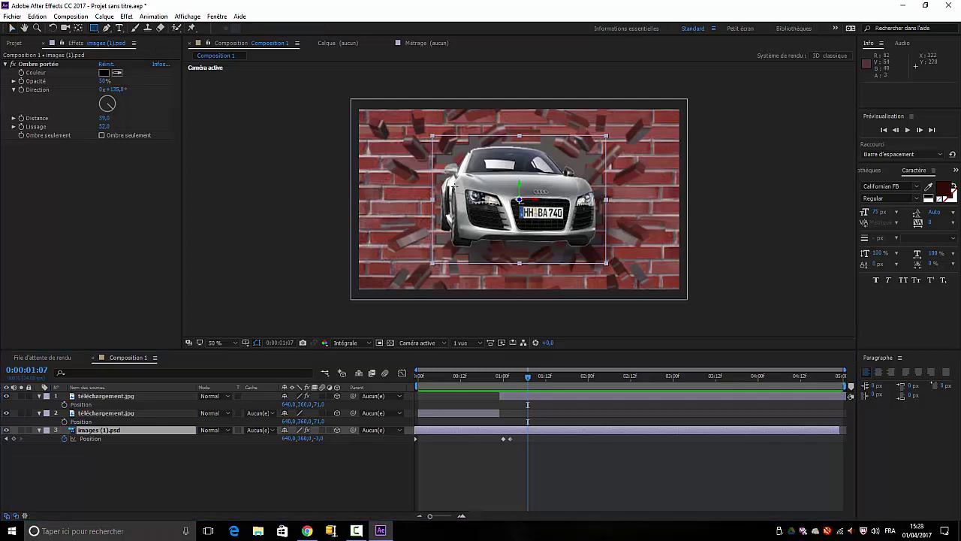
pyautogui.moveTo(450, 175); pyautogui.dragTo(442, 228)
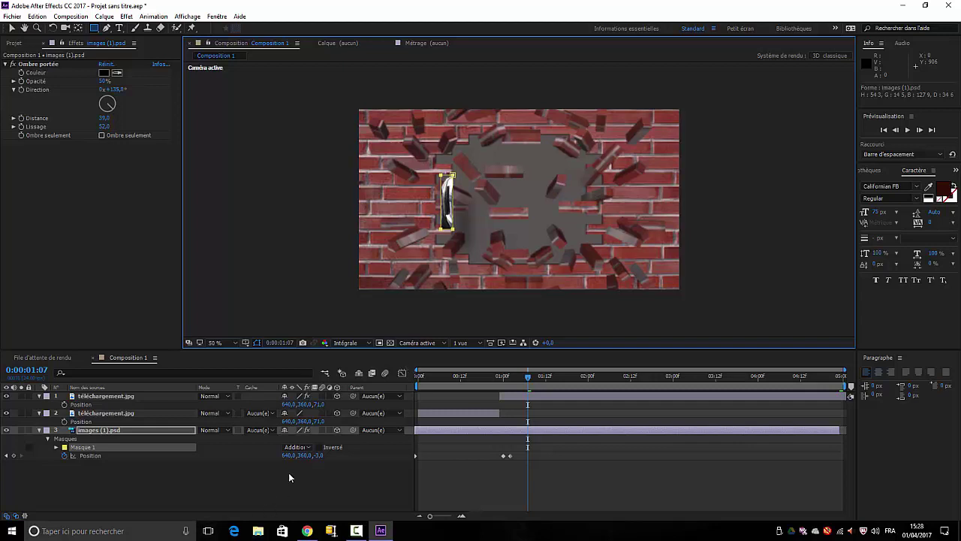
pyautogui.click(308, 448)
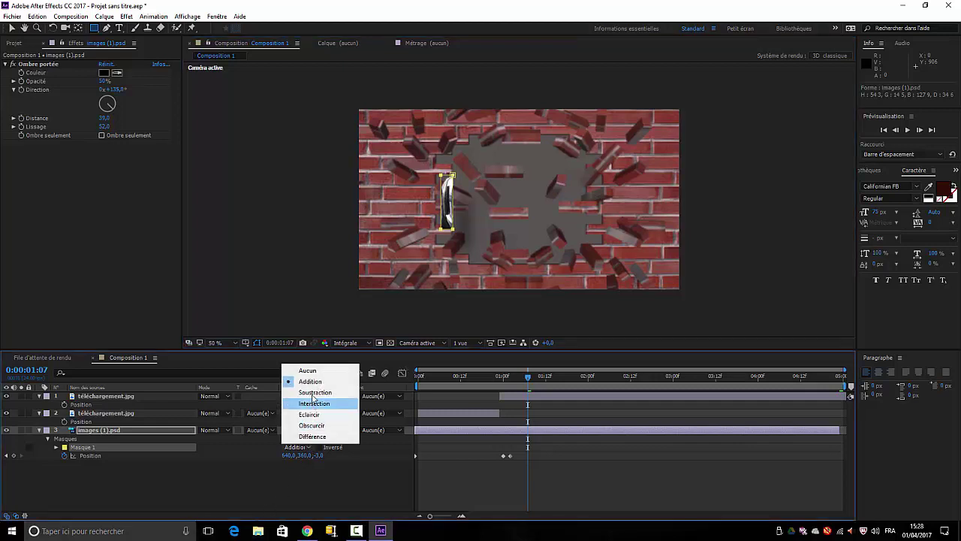
pyautogui.click(313, 393)
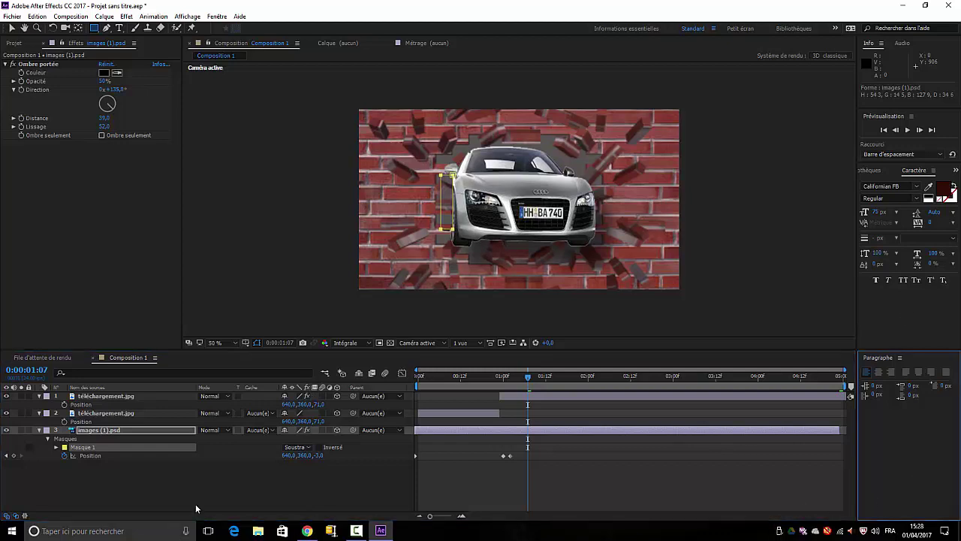
pyautogui.click(269, 494)
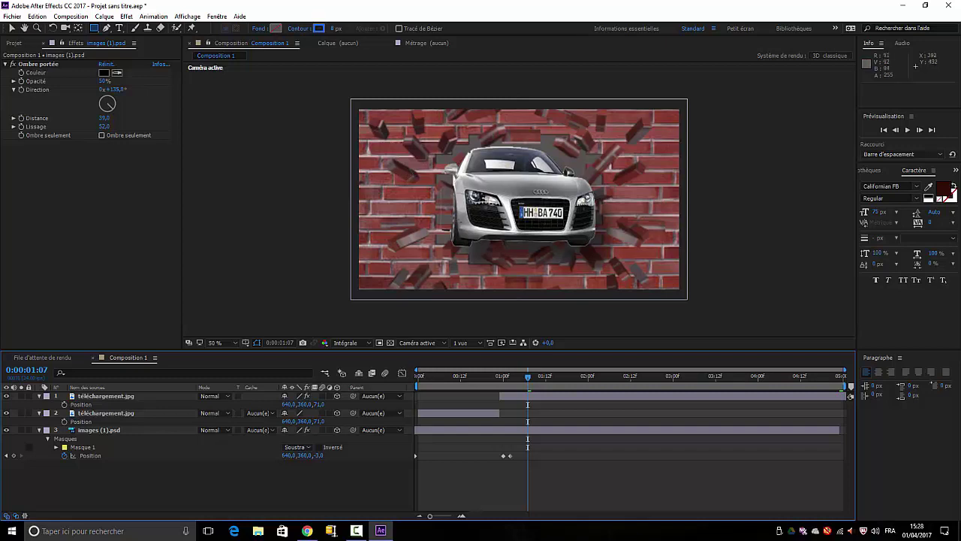
pyautogui.click(534, 376)
pyautogui.moveTo(541, 371); pyautogui.dragTo(511, 399)
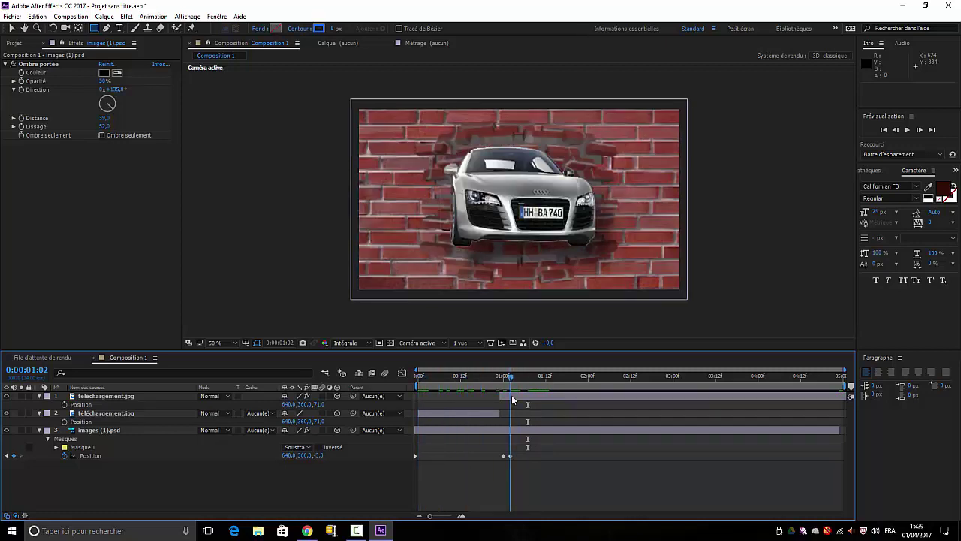